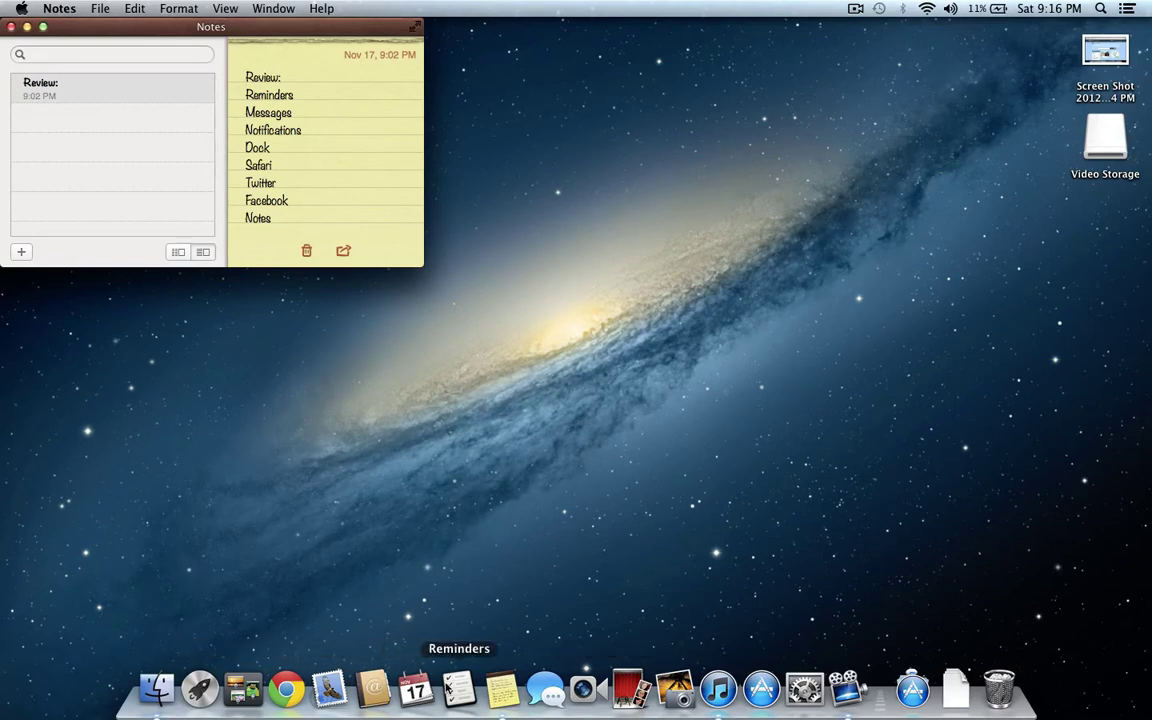
# - Open Reminders to view the New List list, close its window and return to Notes
pyautogui.click(448, 688)
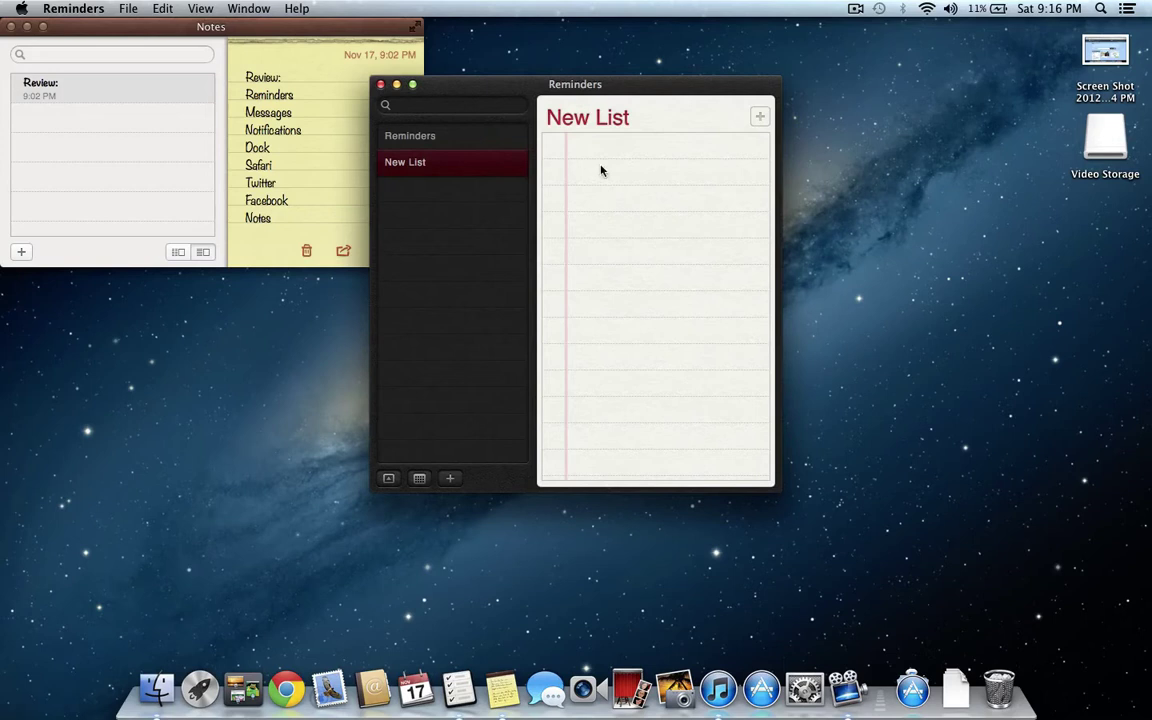
pyautogui.click(603, 160)
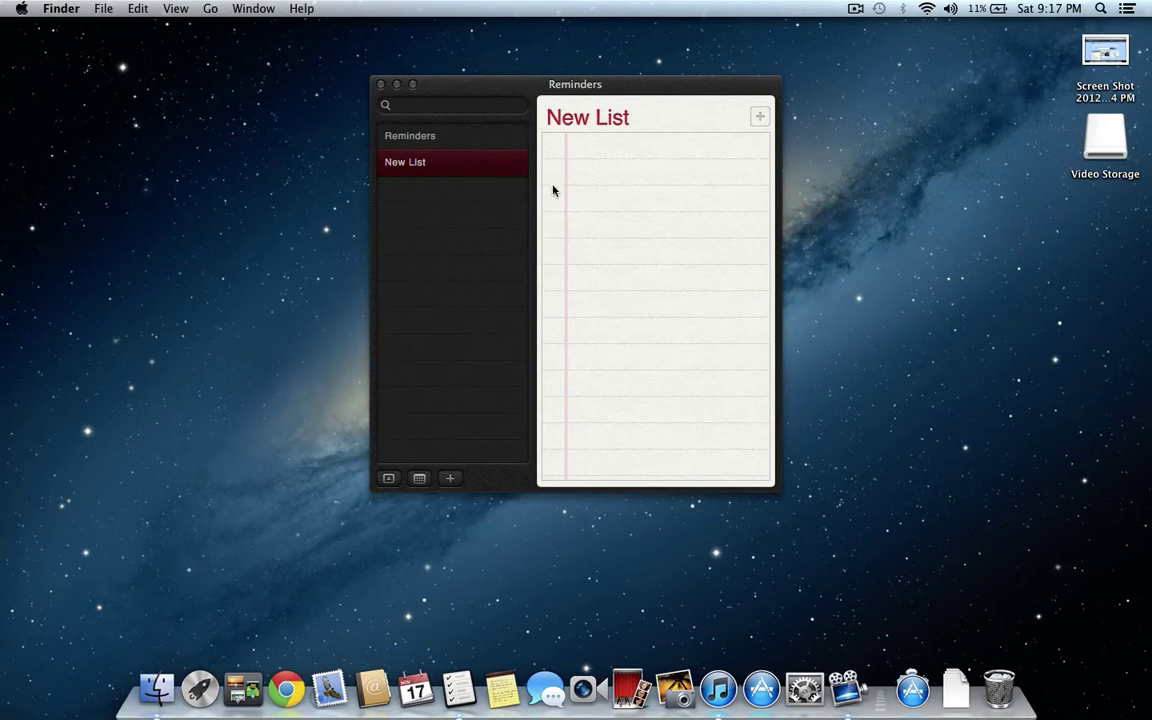
pyautogui.click(381, 85)
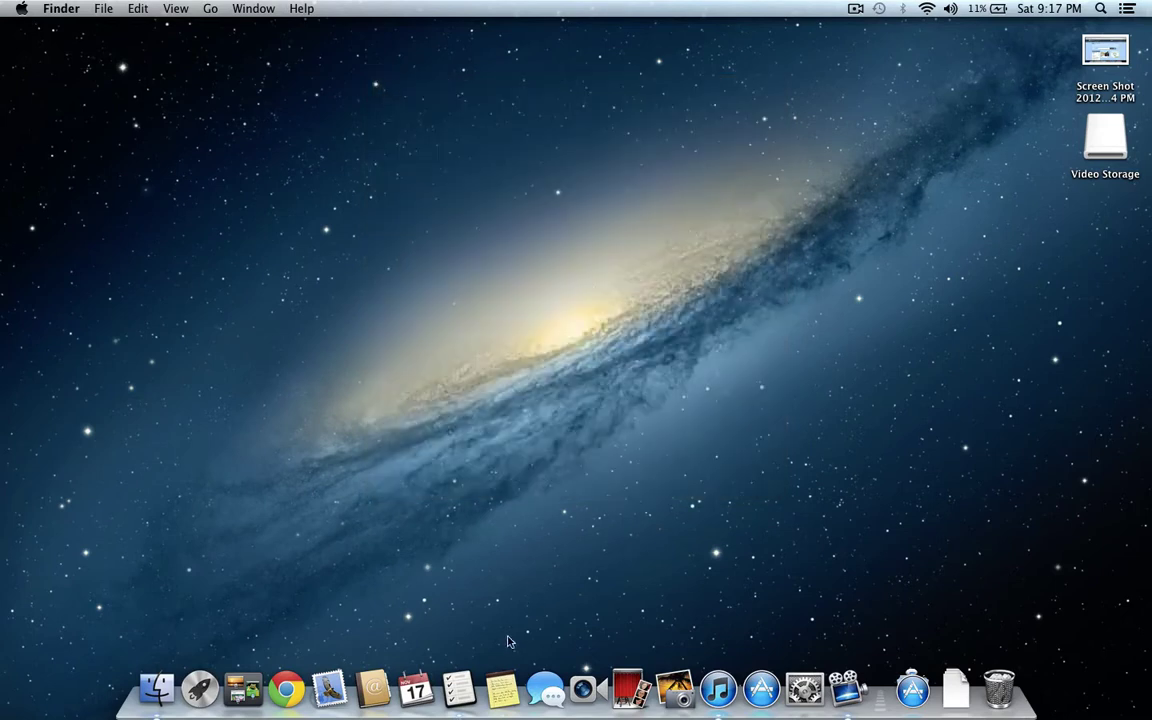
pyautogui.click(501, 688)
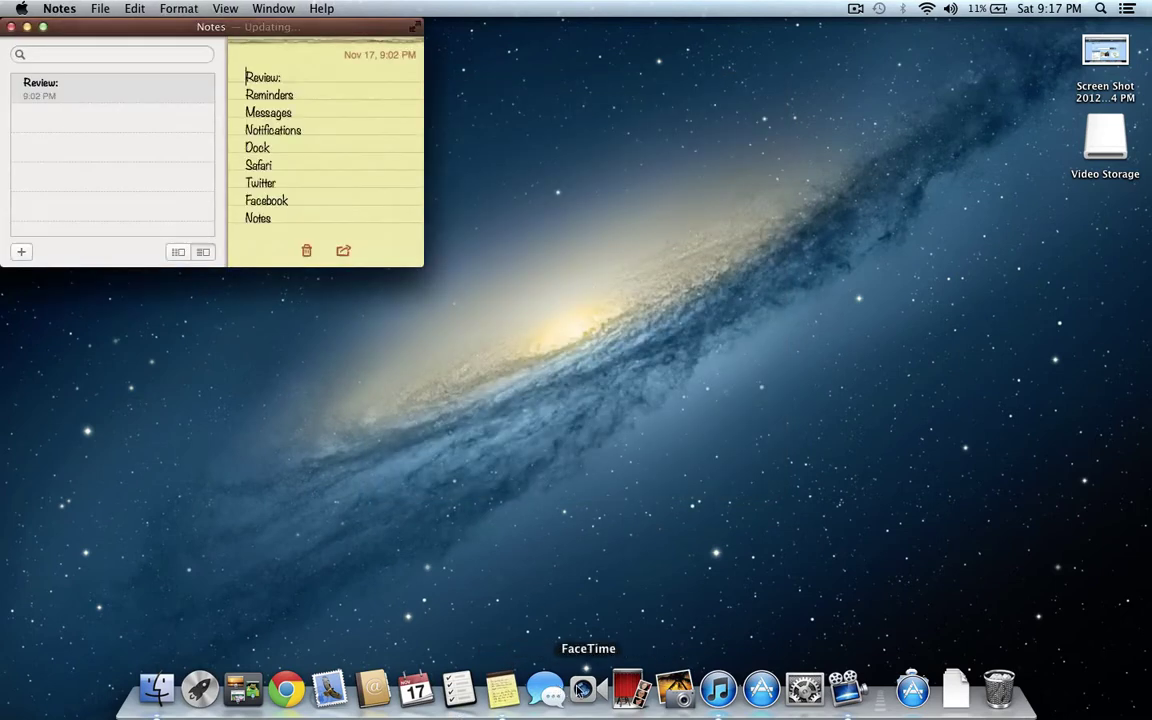
# - Open Messages and add "At work" to the custom Available messages in the status settings
pyautogui.click(545, 688)
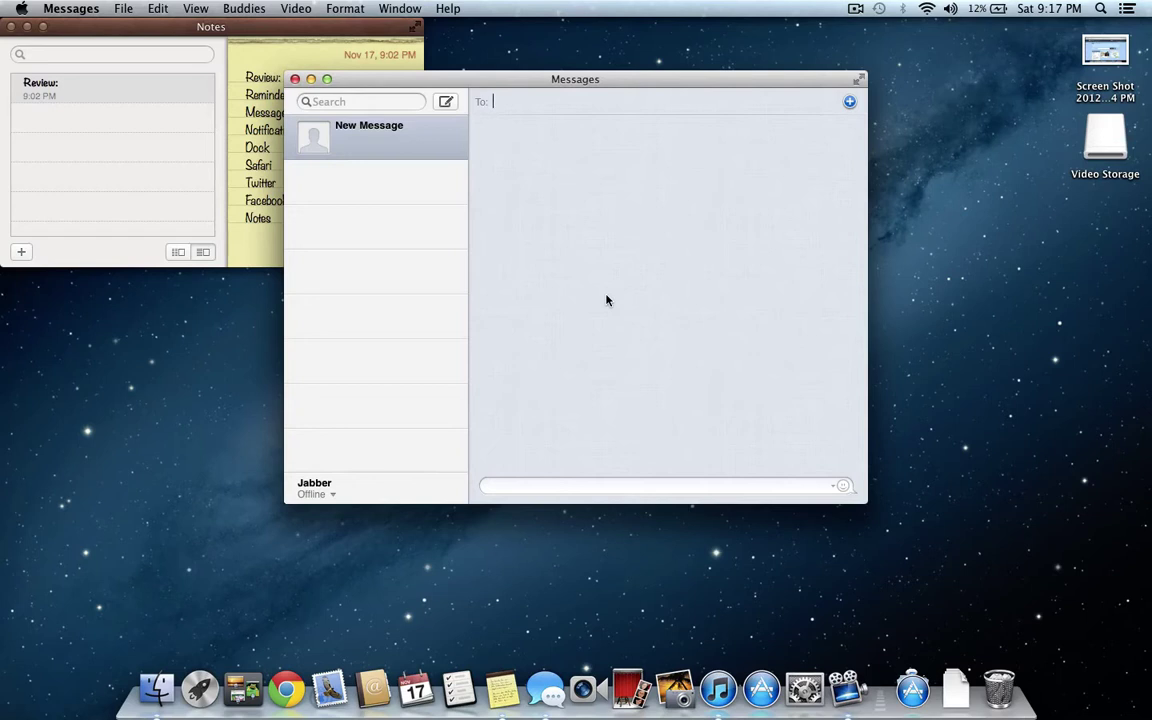
pyautogui.click(332, 494)
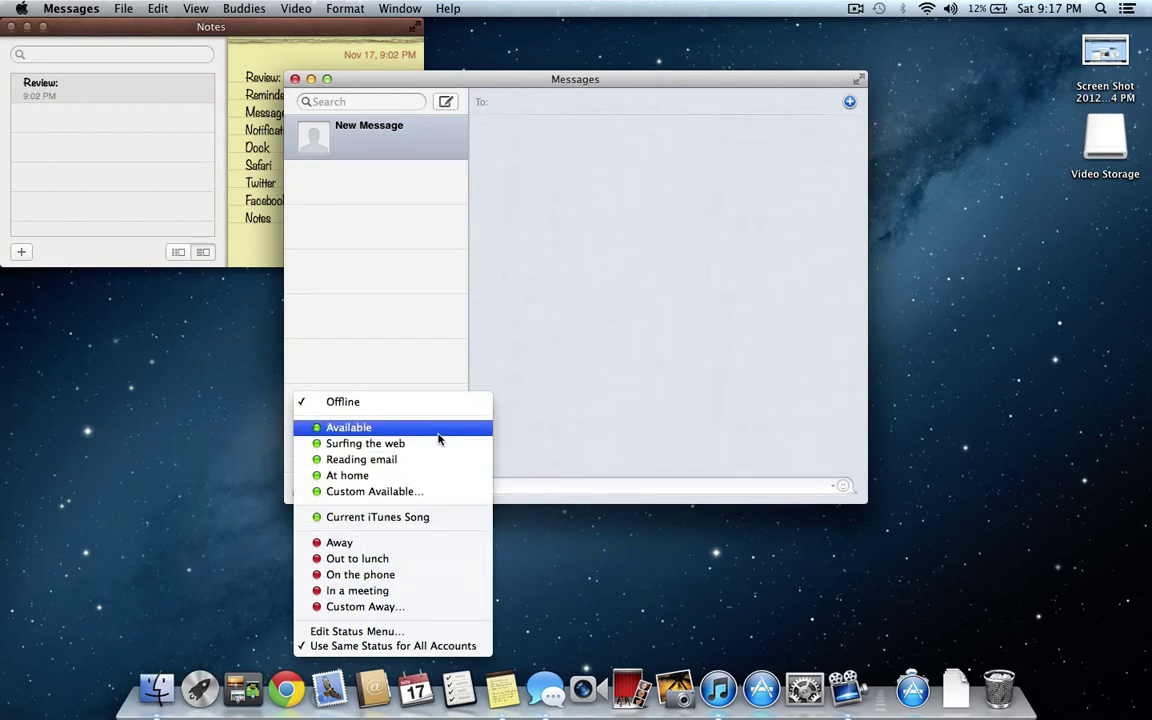
pyautogui.click(331, 631)
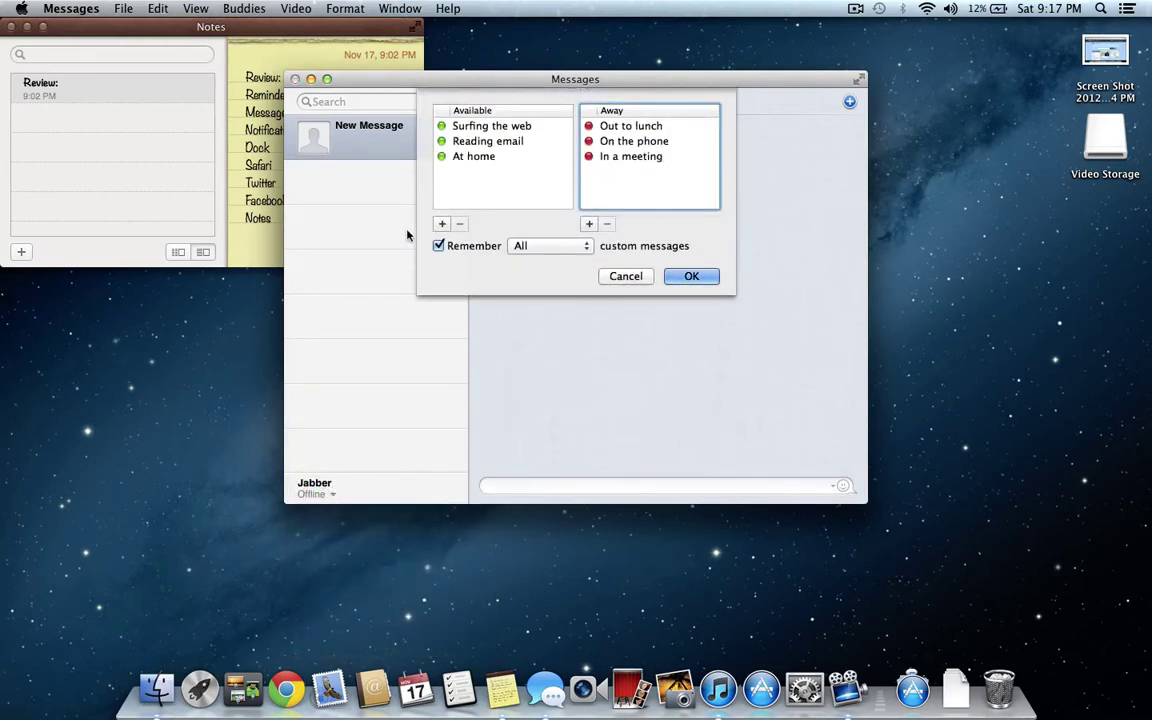
pyautogui.click(441, 224)
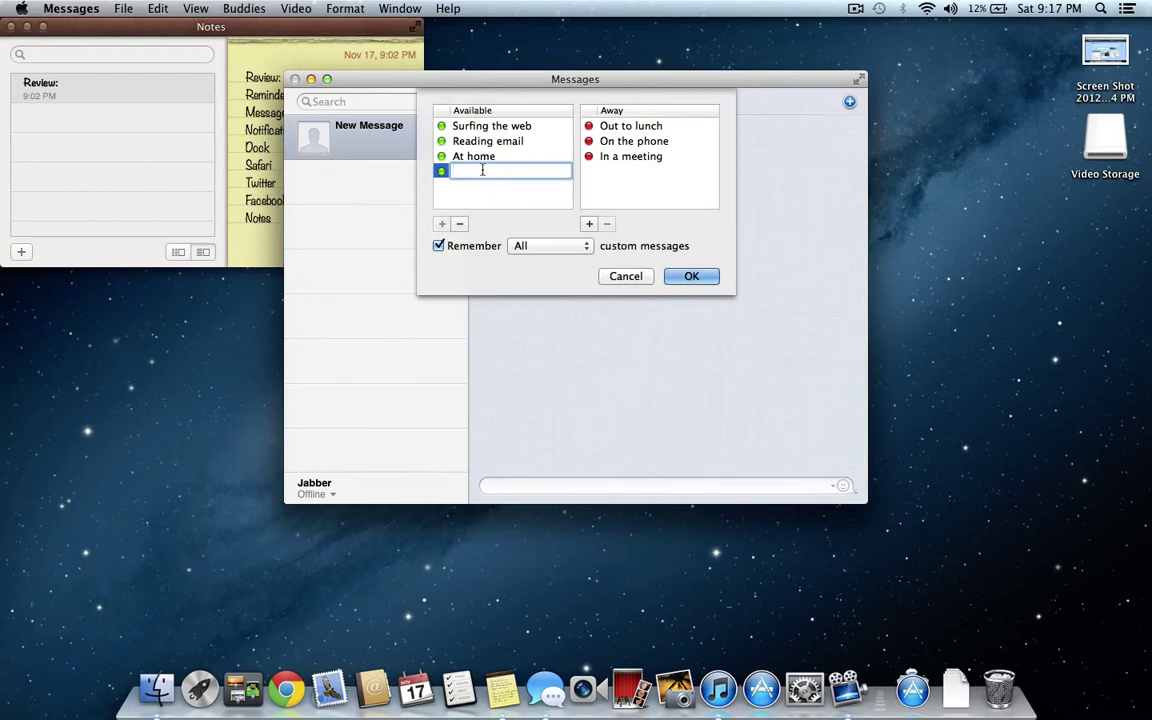
pyautogui.write('At work')
pyautogui.press('Return')
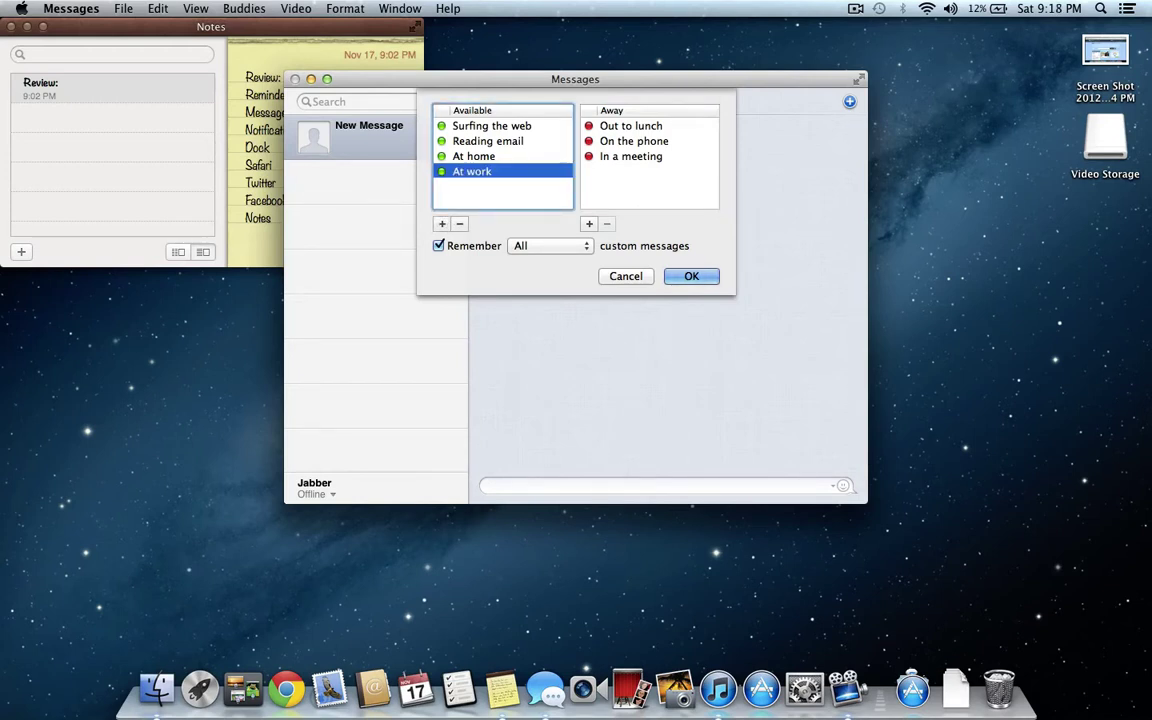
pyautogui.click(675, 276)
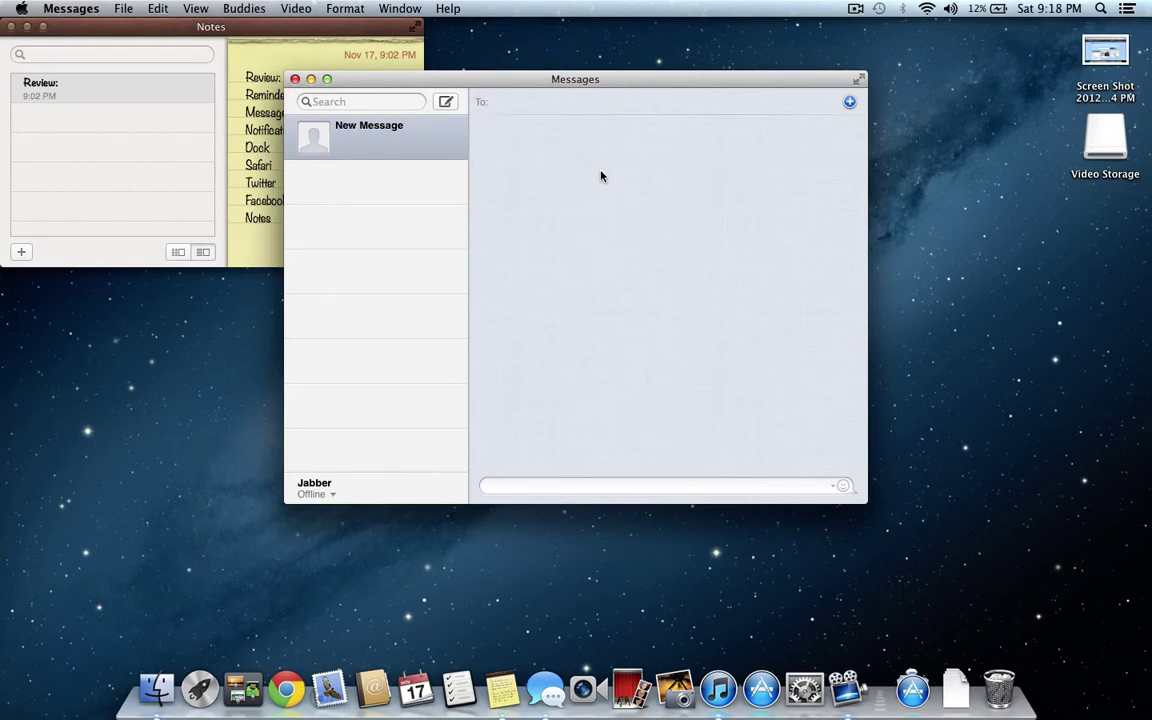
# - Quit Messages, and show Notification Center beside the desktop before hiding it again
pyautogui.press('super+q')
pyautogui.click(580, 175)
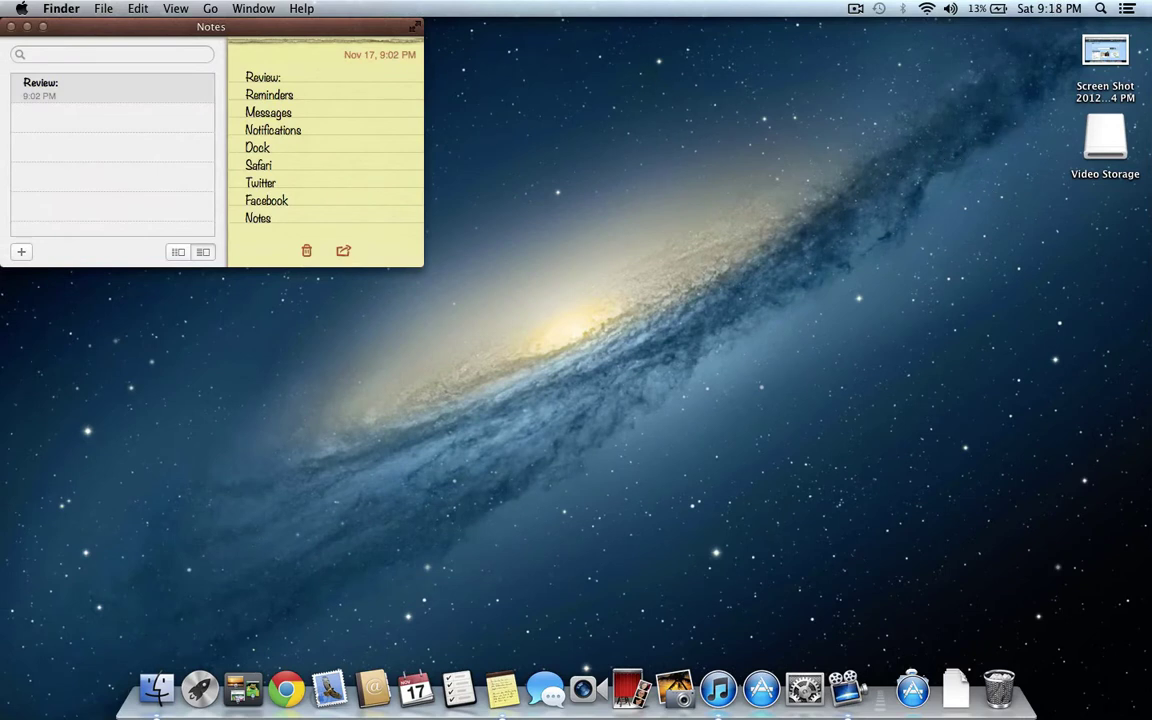
pyautogui.click(1127, 9)
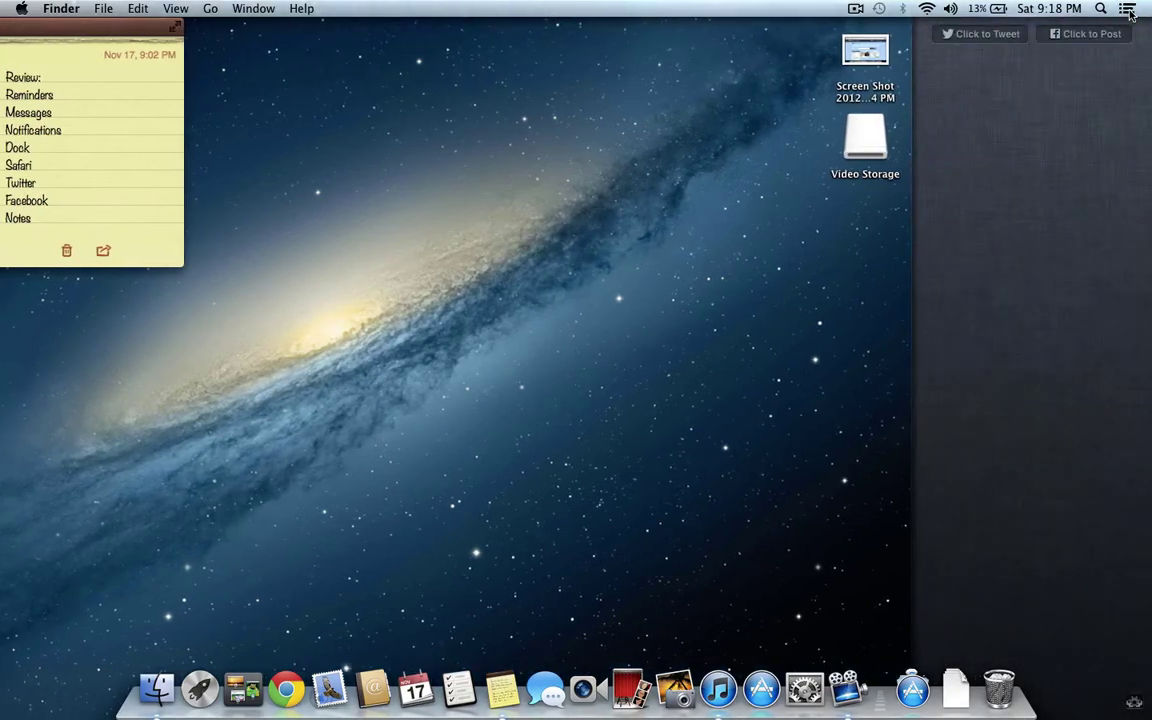
pyautogui.click(1127, 9)
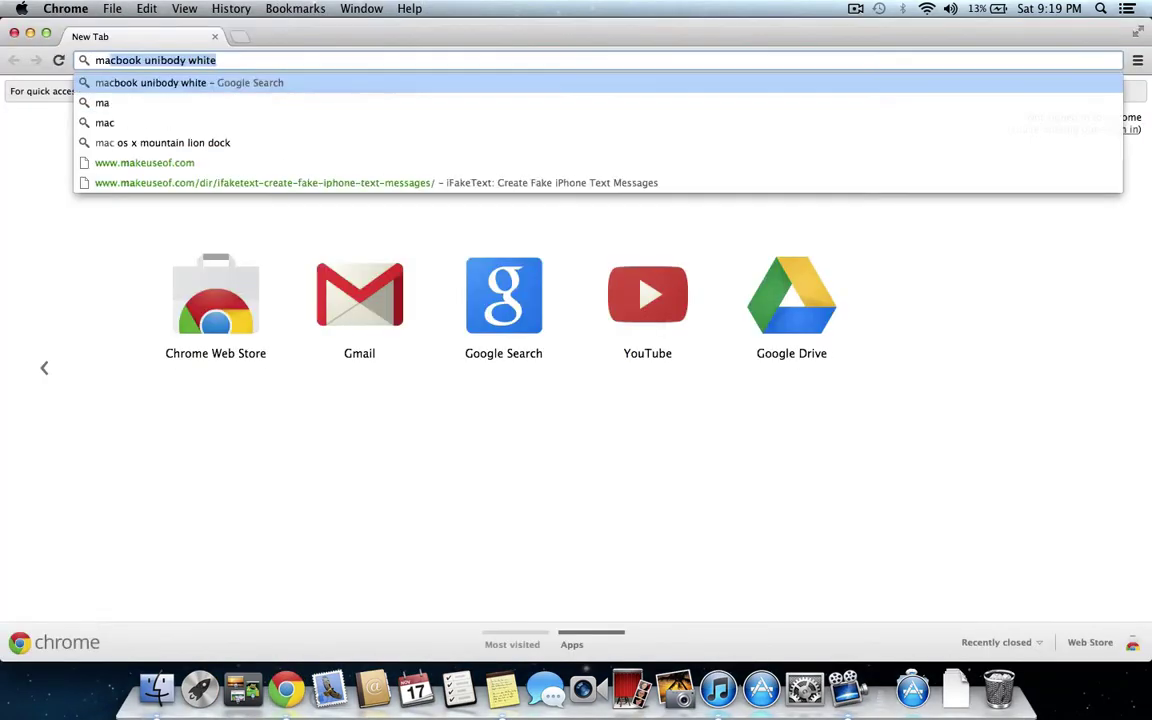
# - Search Google Images for "mac os x lion dock" in Chrome, view the AppleInsider screenshot and close the browser window
pyautogui.write(' os x l')
pyautogui.press('BackSpace')
pyautogui.press('BackSpace')
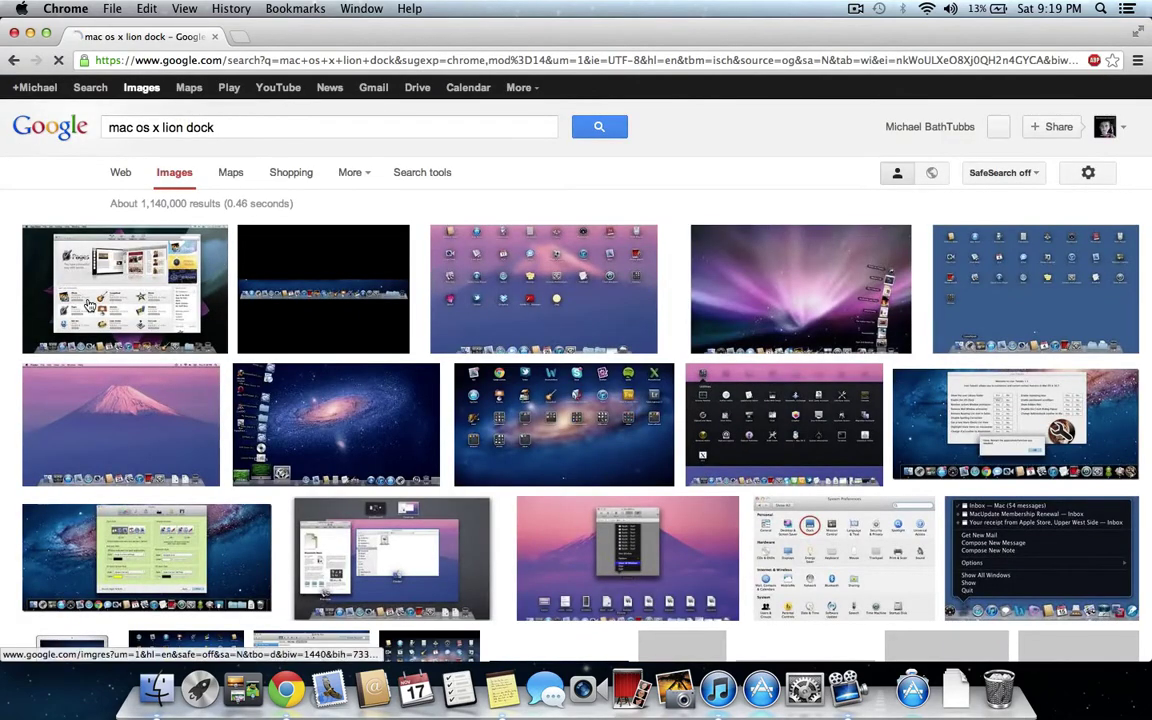
pyautogui.click(88, 305)
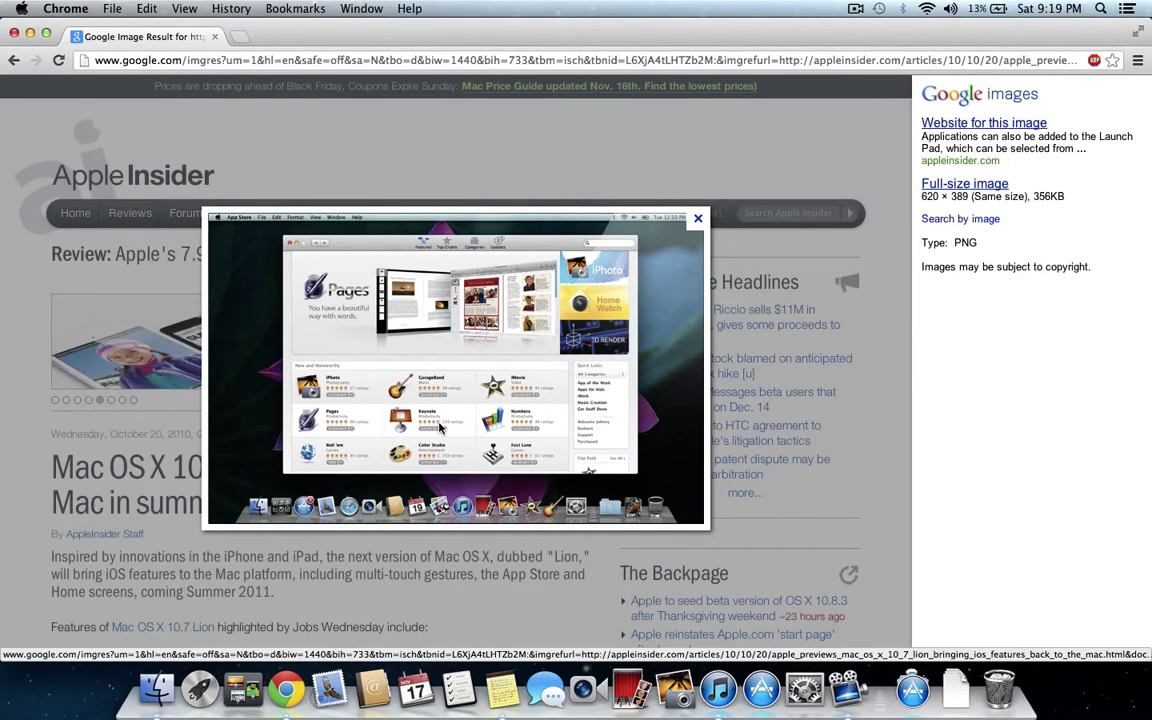
pyautogui.click(14, 32)
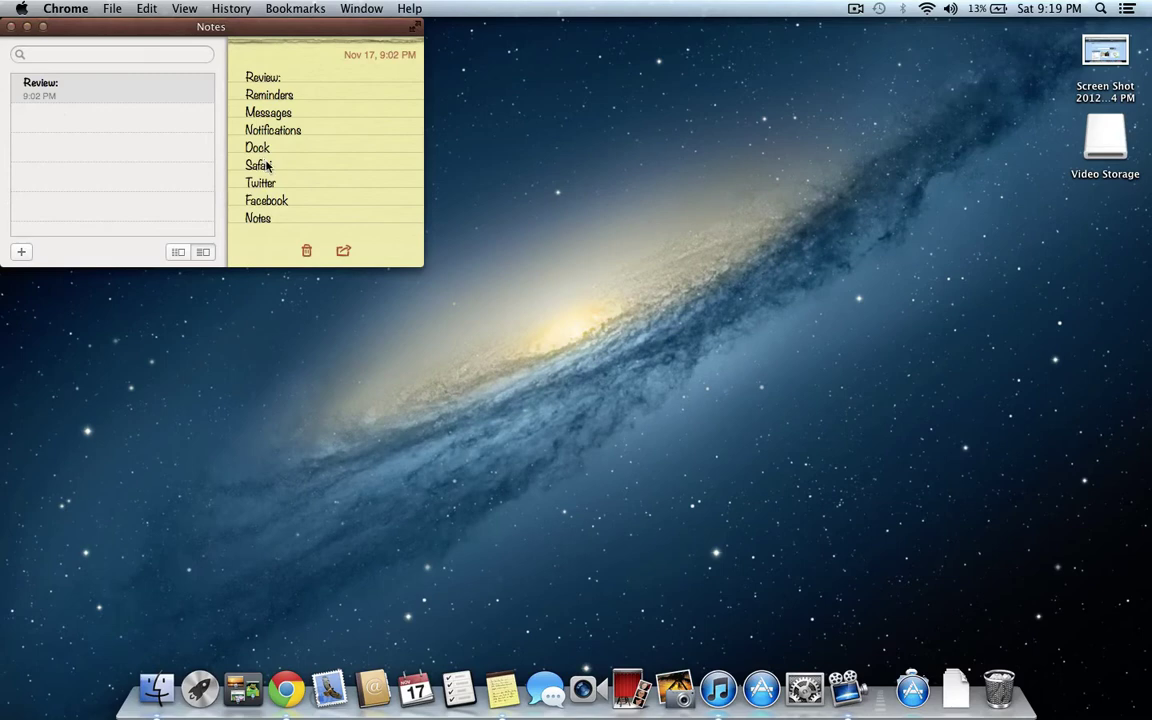
# - Launch Safari from the Applications folder and open a new Top Sites tab
pyautogui.click(910, 690)
pyautogui.scroll(-5, 580, 537)
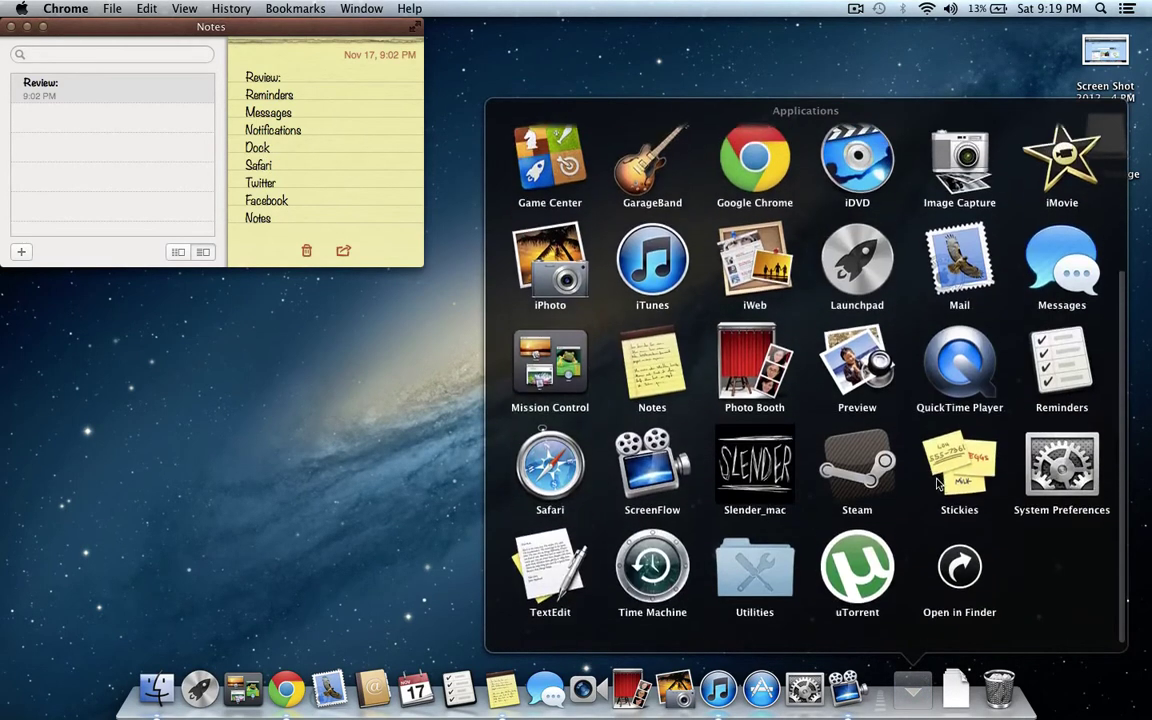
pyautogui.click(530, 462)
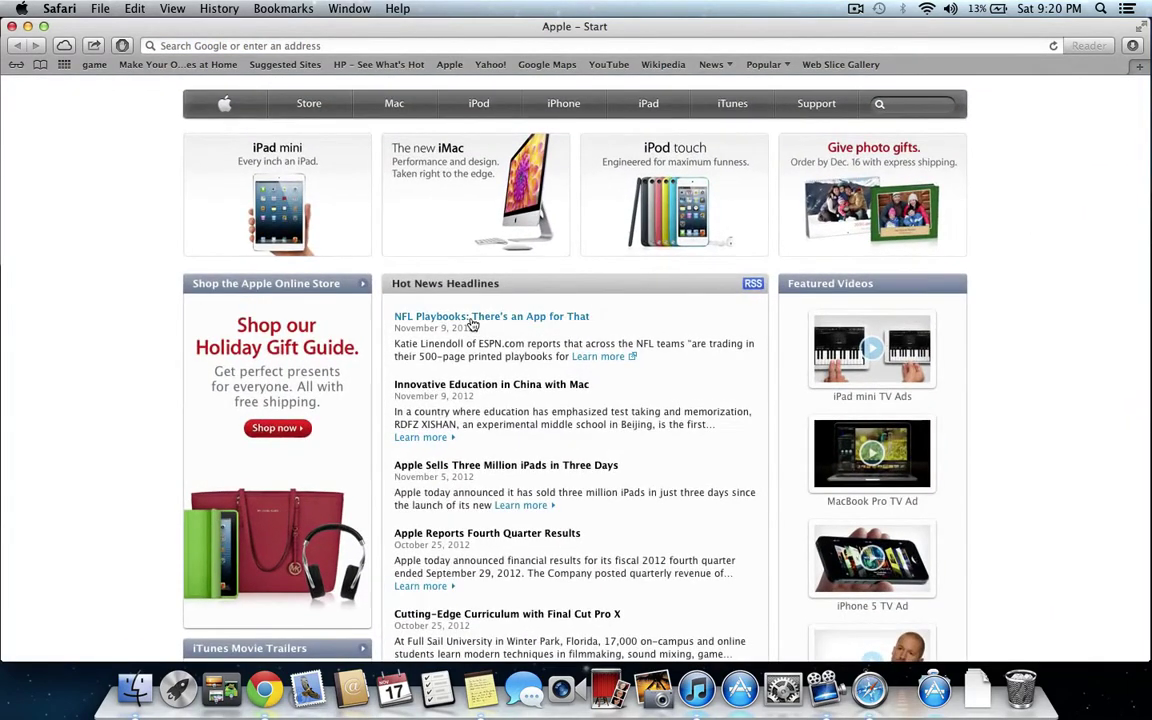
pyautogui.press('super+t')
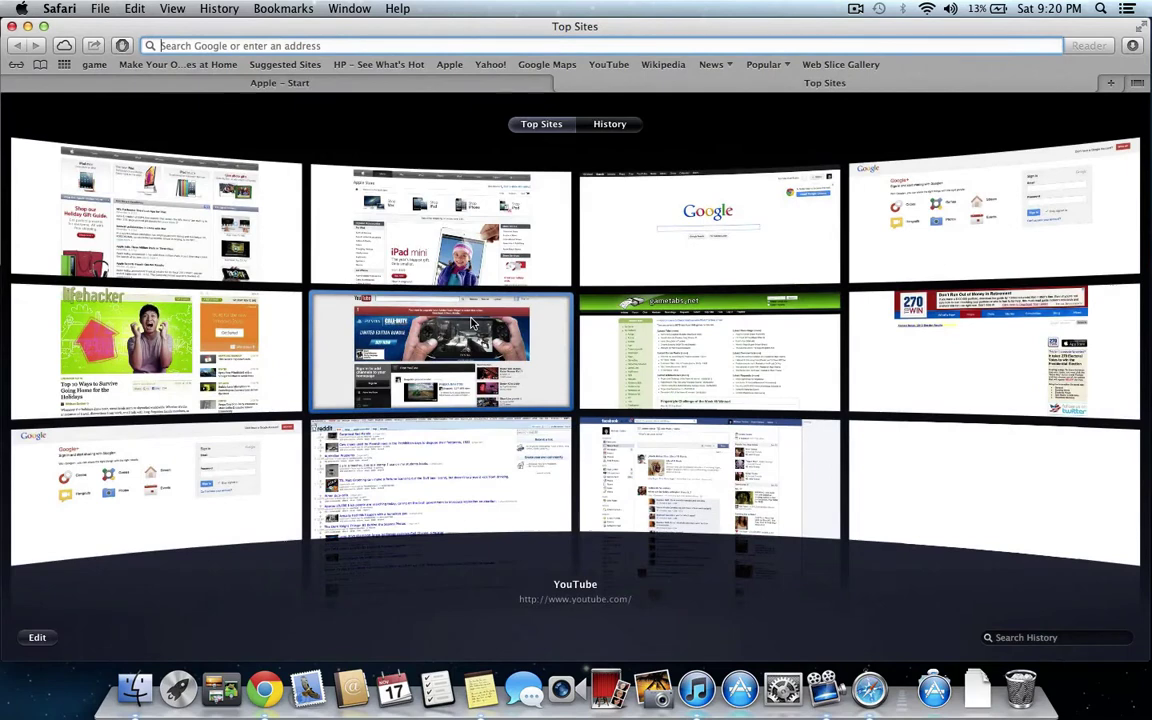
# - Enter reddit.com in the combined search and address field to bring up suggestions, and clear the entry
pyautogui.write('reddit.com')
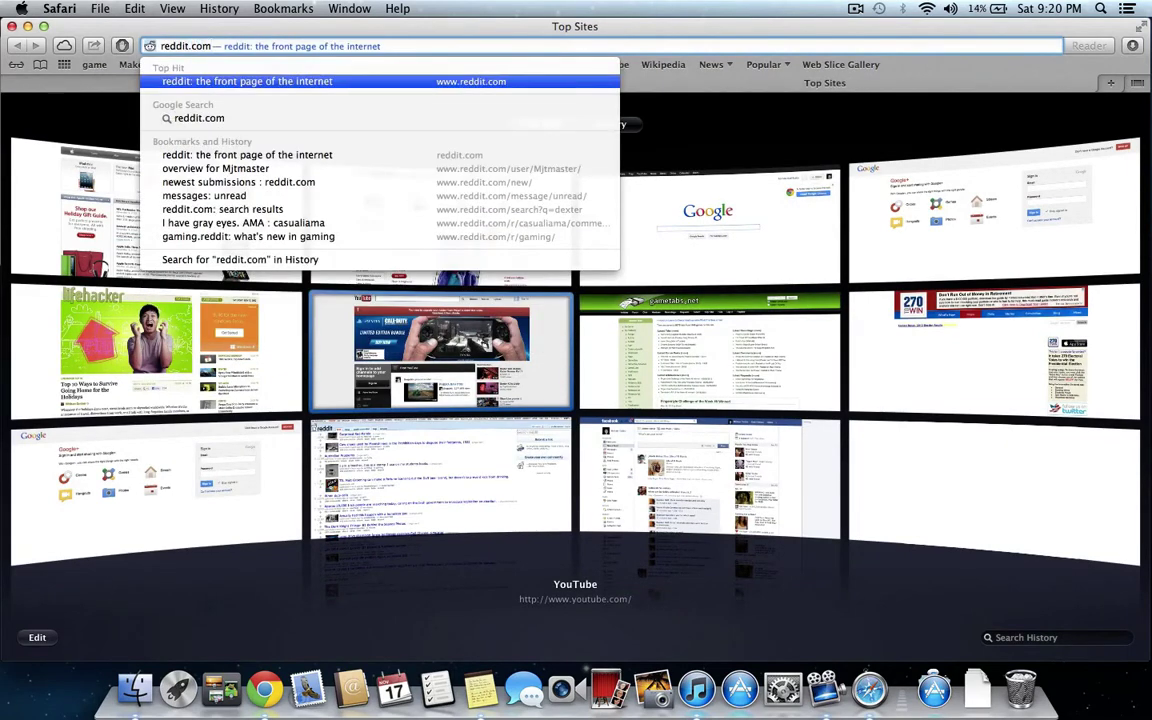
pyautogui.press('BackSpace')
pyautogui.press('BackSpace')
pyautogui.press('BackSpace')
pyautogui.press('BackSpace')
pyautogui.press('BackSpace')
pyautogui.press('BackSpace')
pyautogui.press('BackSpace')
pyautogui.press('BackSpace')
pyautogui.press('BackSpace')
pyautogui.press('BackSpace')
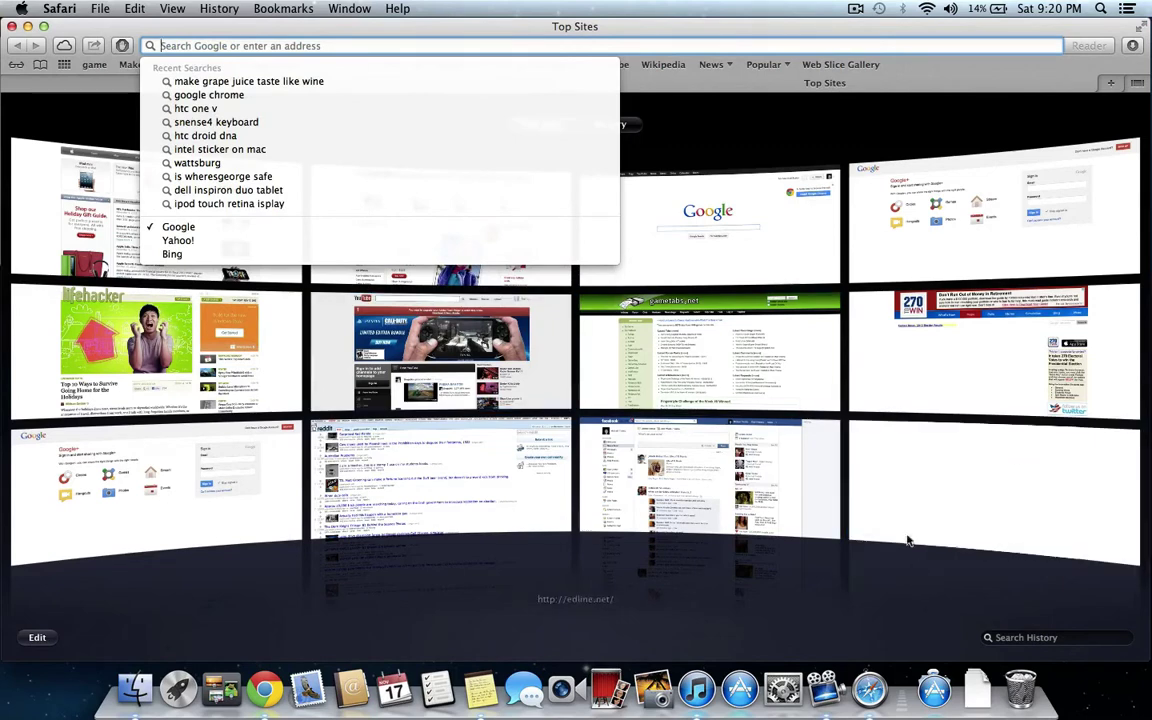
# - Open the Apple Store from Top Sites and switch to the Apple start page through the tab overview
pyautogui.click(800, 141)
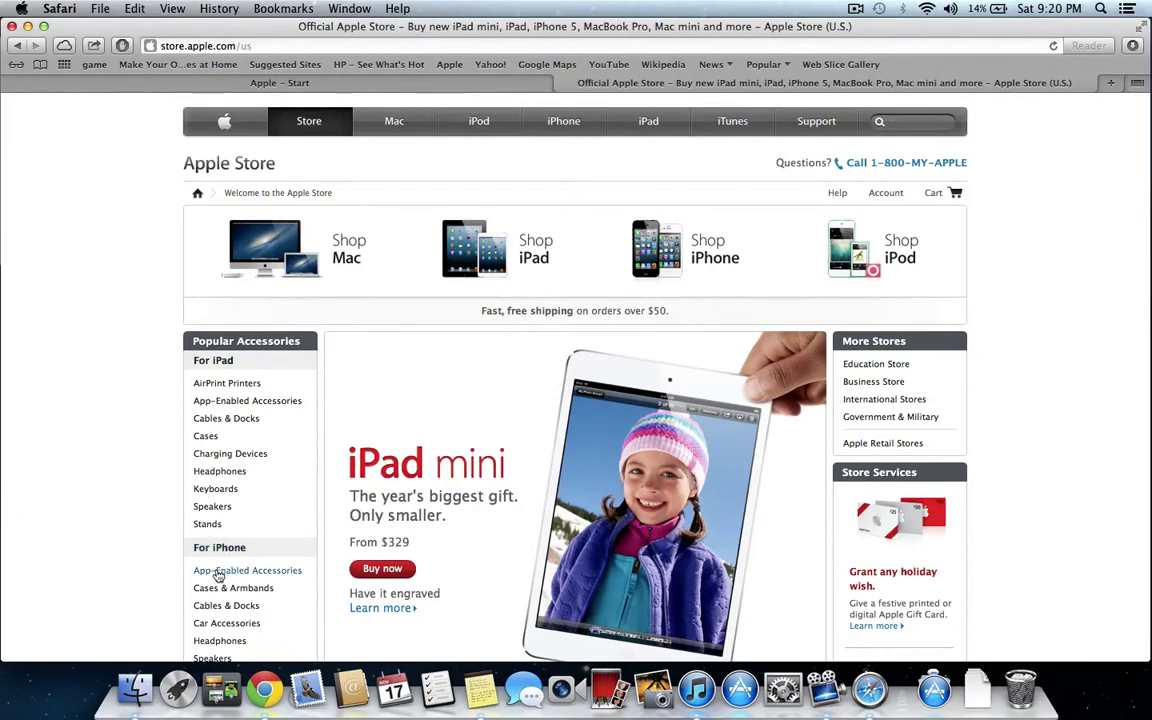
pyautogui.press('super+shift+backslash')
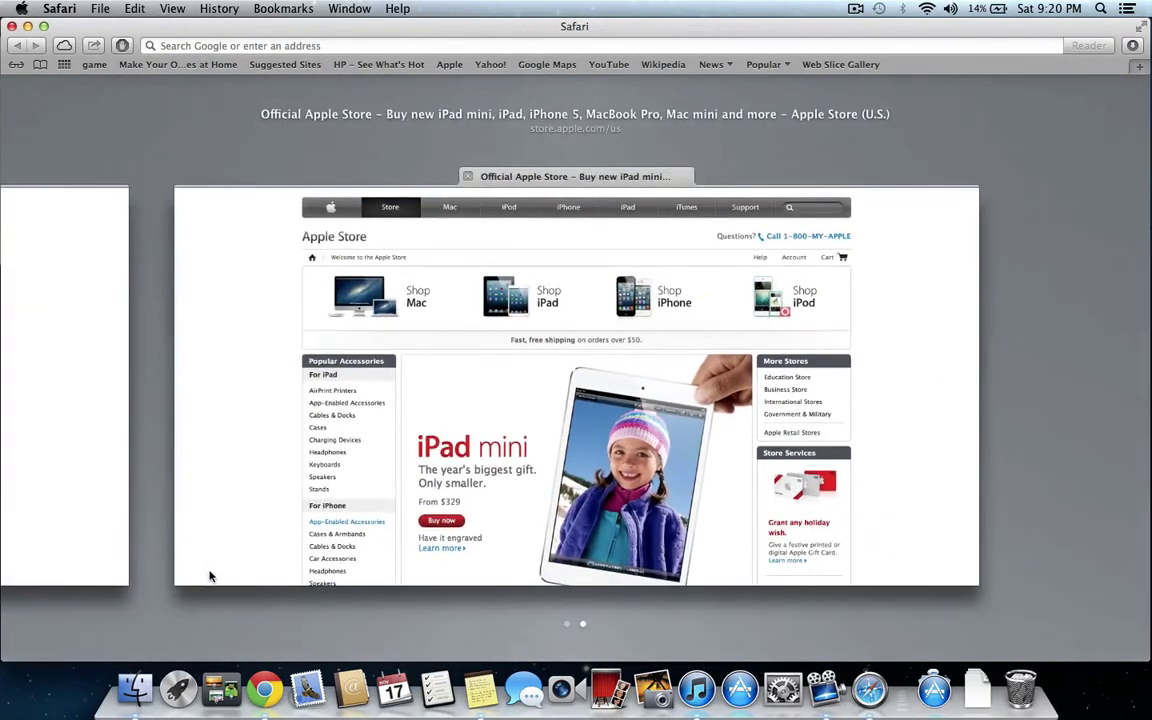
pyautogui.hscroll(-3, 210, 576)
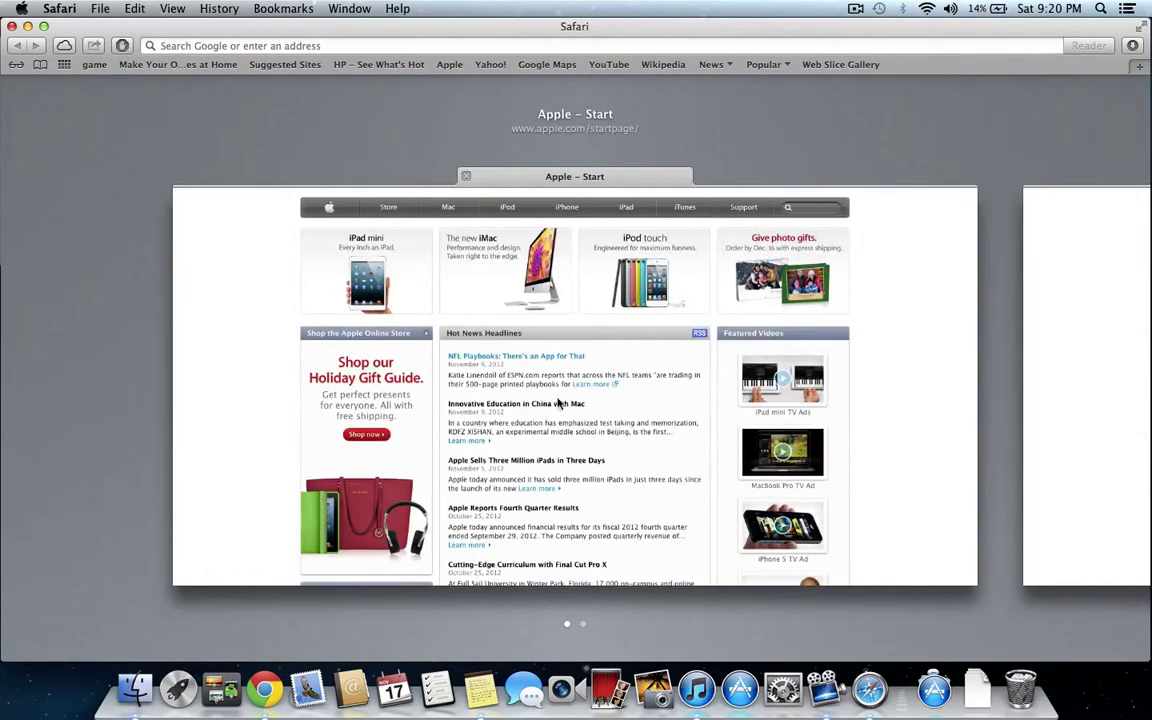
pyautogui.click(558, 403)
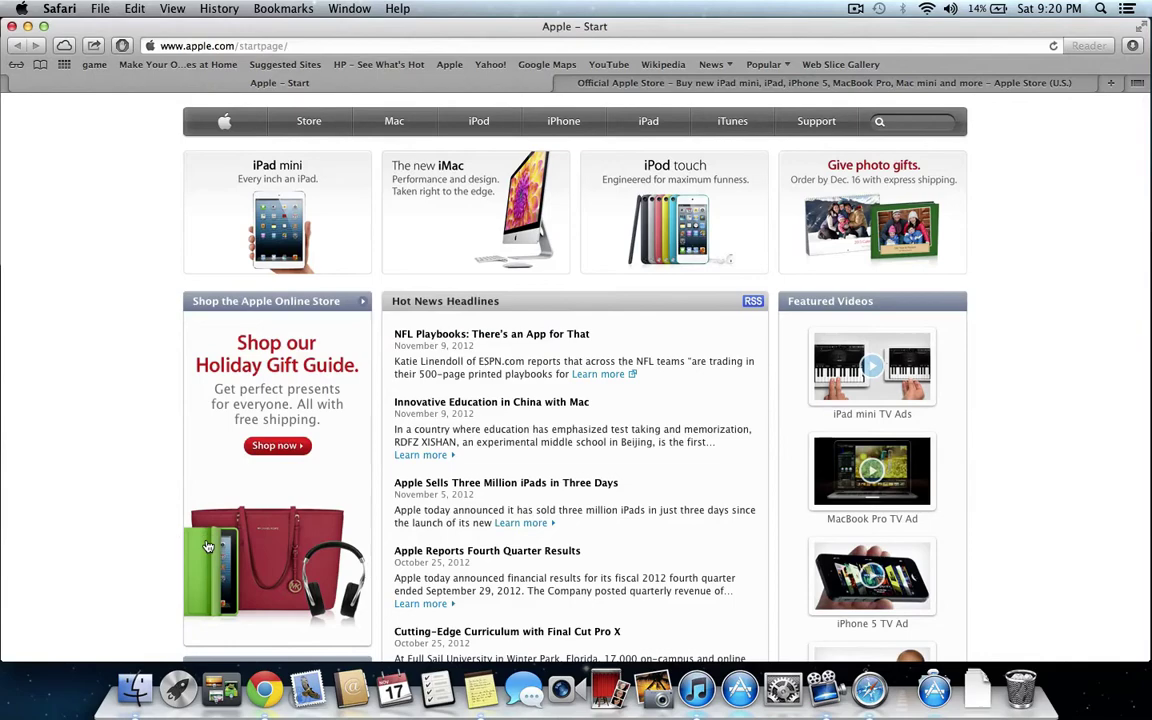
# - Return to the Official Apple Store page through the tab overview
pyautogui.press('super+shift+backslash')
pyautogui.hscroll(3, 70, 597)
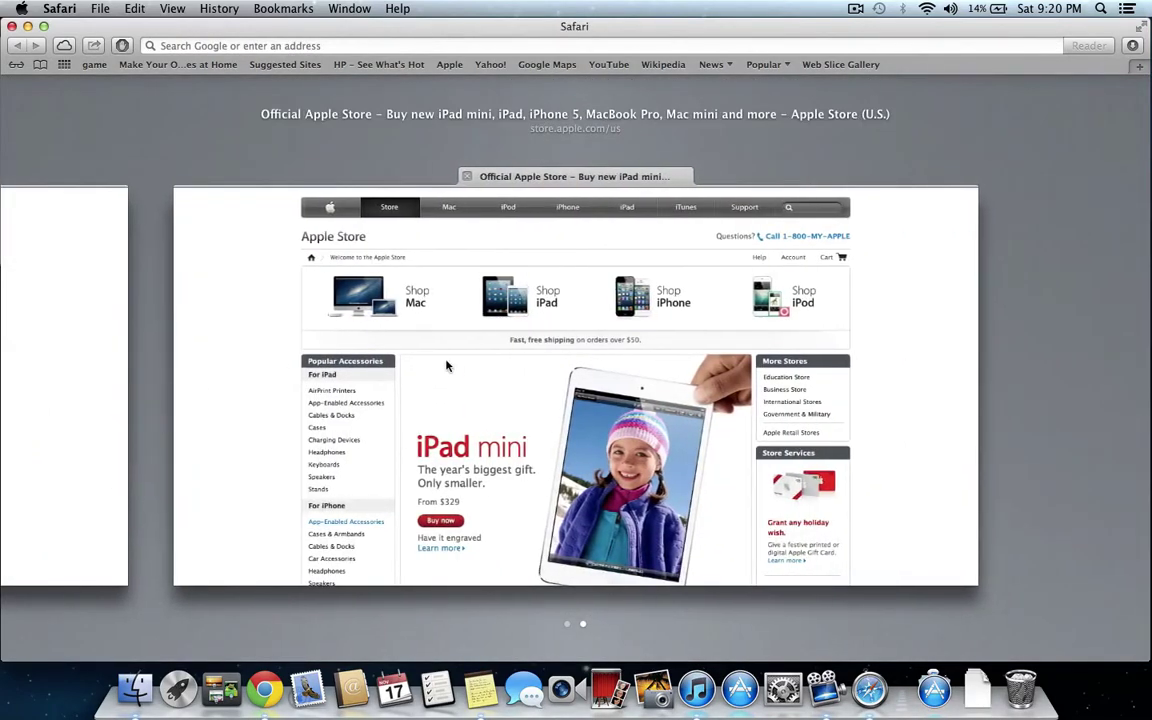
pyautogui.click(456, 373)
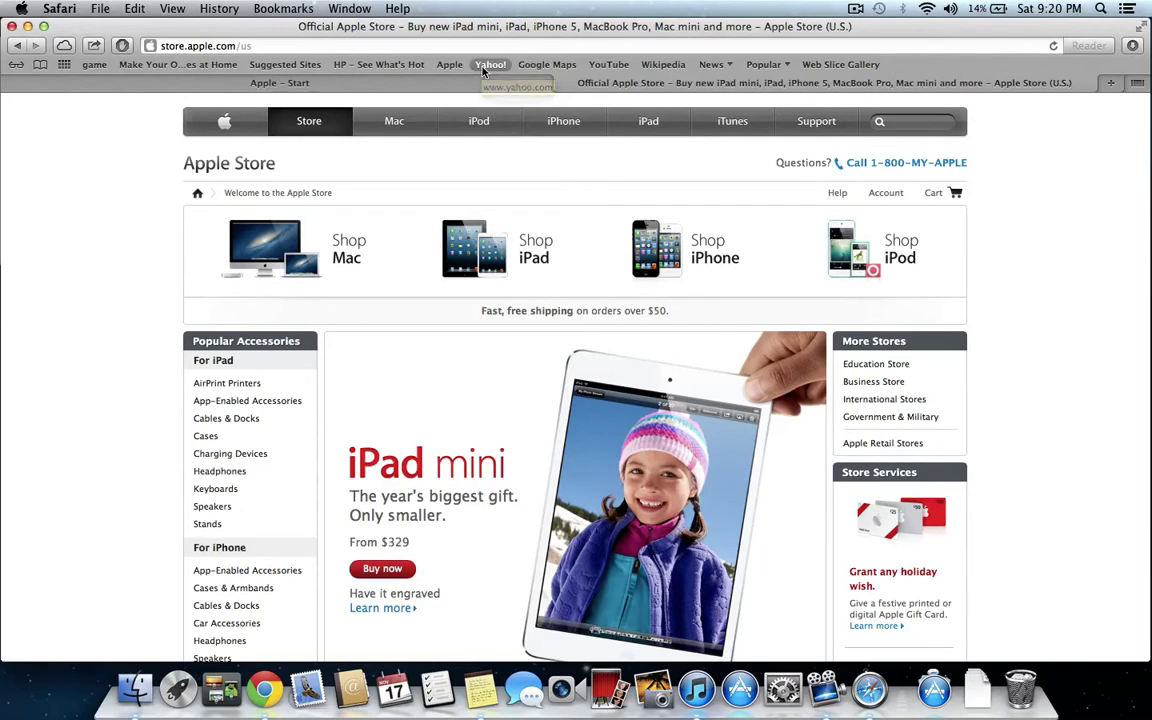
# - Load the bookmarked Yahoo! page in the current tab and pause the ScreenFlow recording
pyautogui.click(483, 70)
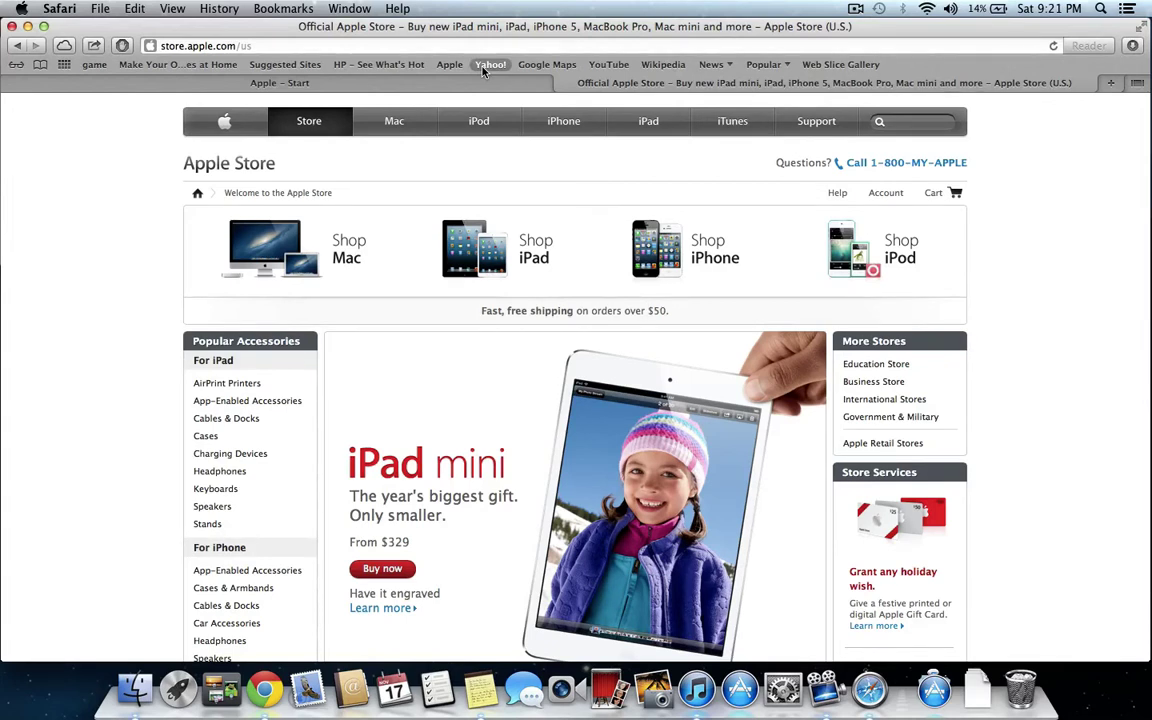
pyautogui.click(484, 66)
pyautogui.click(855, 8)
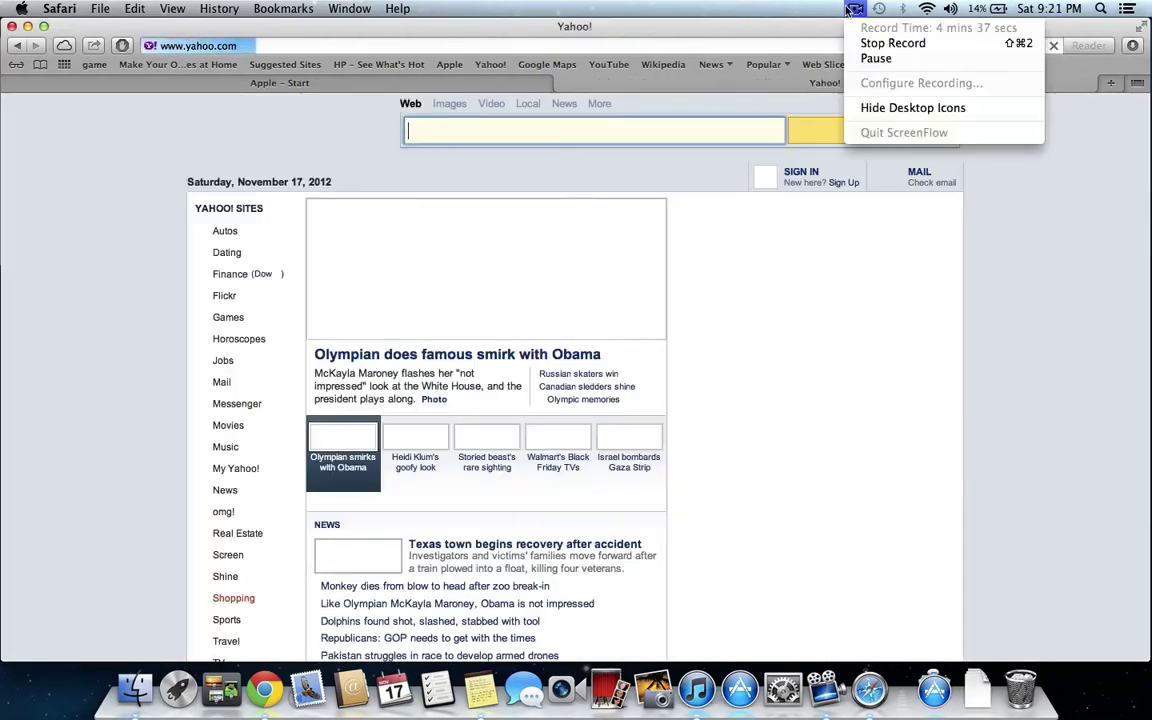
pyautogui.click(874, 58)
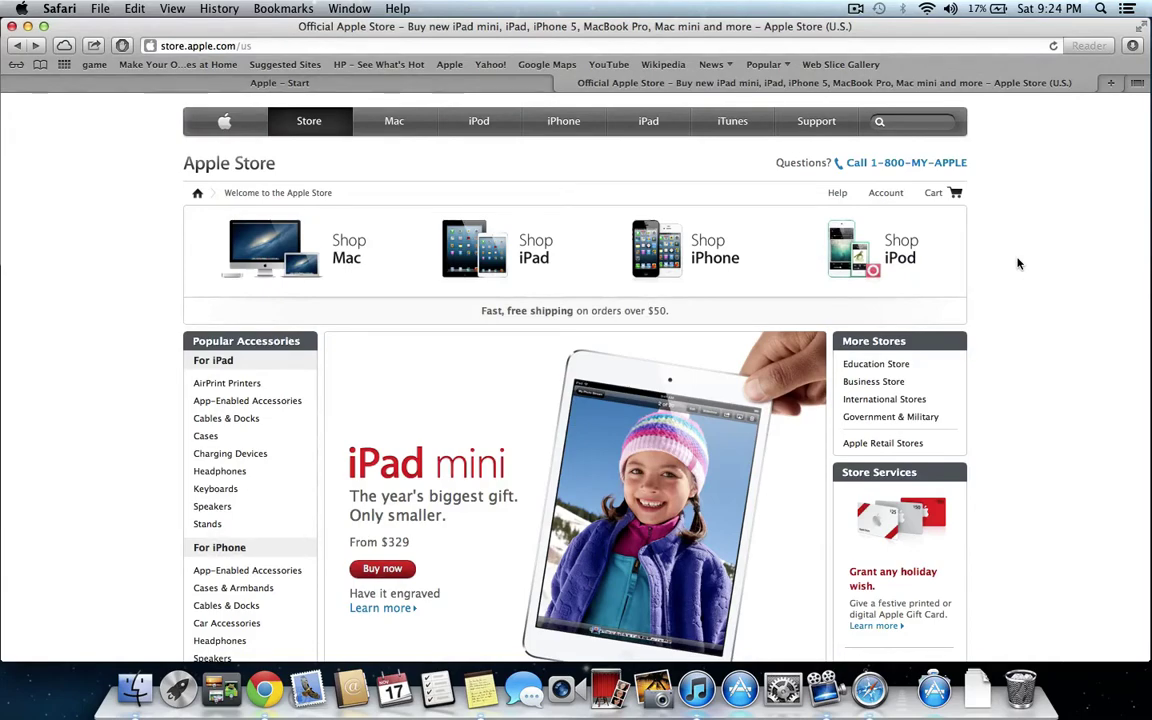
# - Close the Safari window after the tab overview, and switch back to the Notes review list
pyautogui.press('super+shift+backslash')
pyautogui.click(916, 184)
pyautogui.click(11, 26)
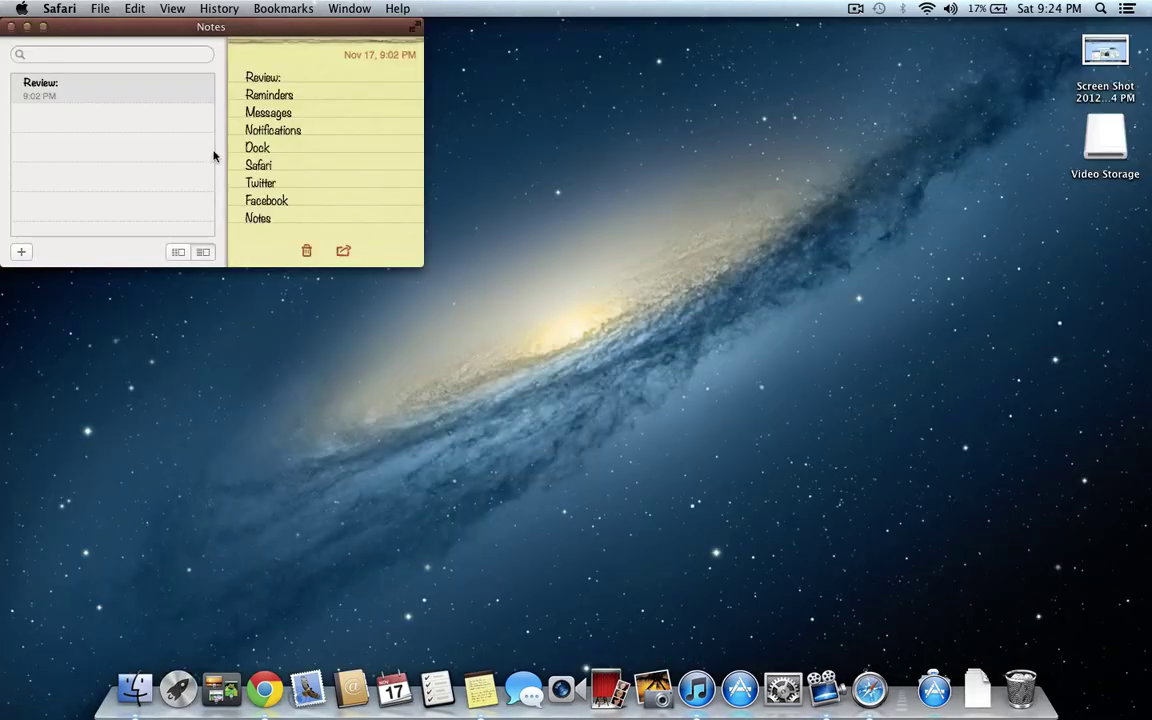
pyautogui.click(290, 190)
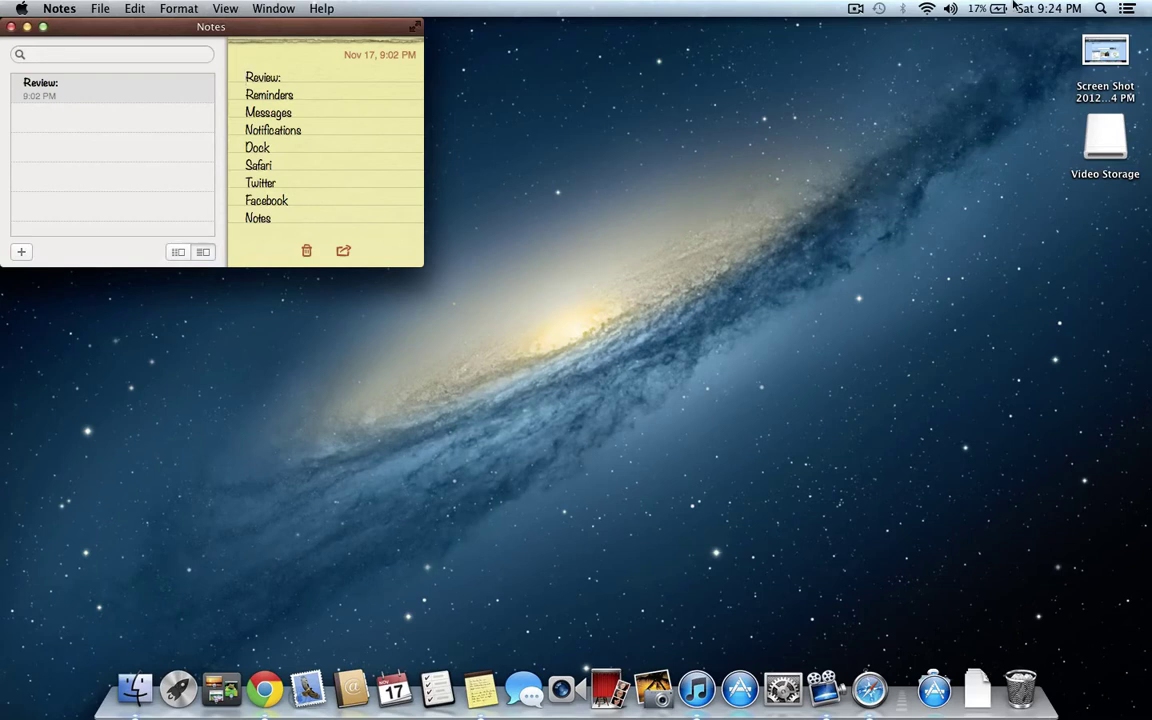
# - Open Notification Center, bring up an empty tweet composer and cancel it
pyautogui.hscroll(5, 1020, 20)
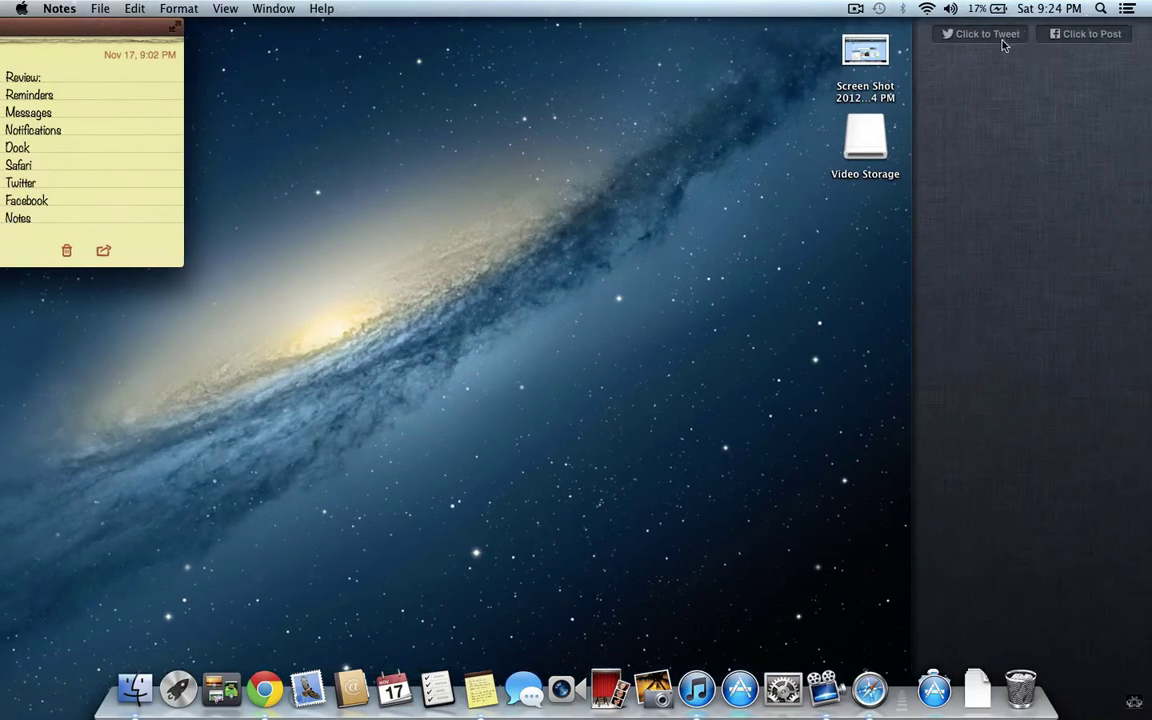
pyautogui.click(1004, 45)
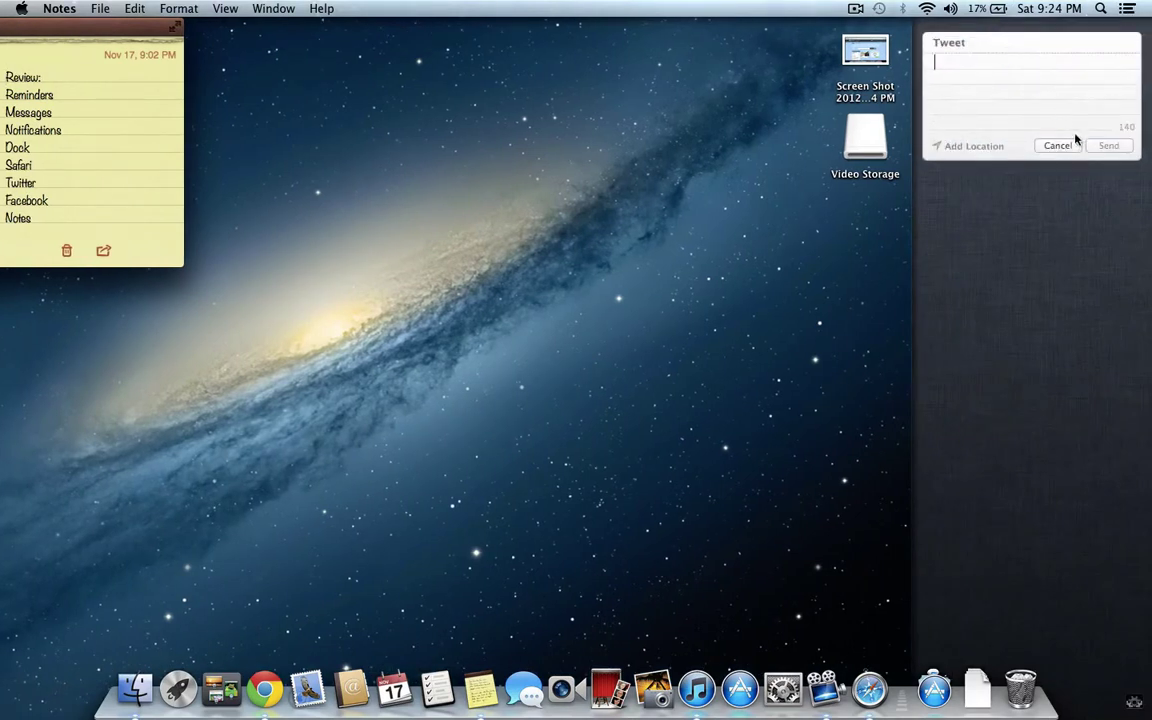
pyautogui.click(1074, 144)
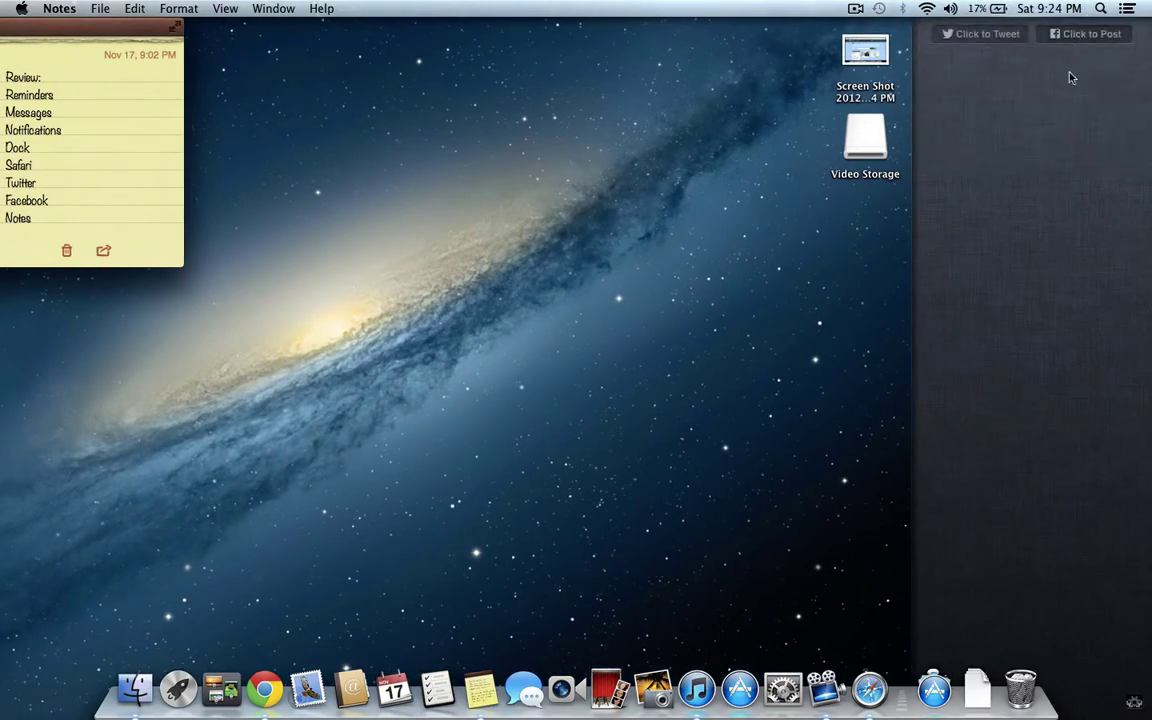
# - Bring up an empty Facebook post composer in Notification Center, cancel it and close Notification Center
pyautogui.click(1088, 34)
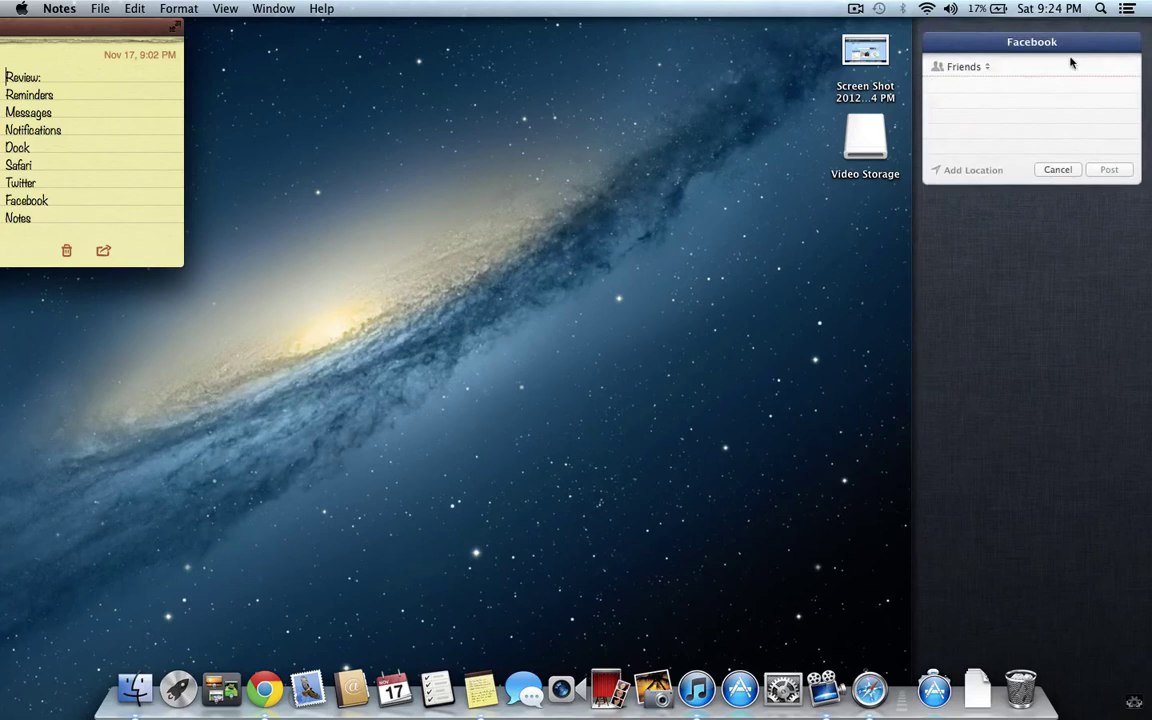
pyautogui.click(1058, 169)
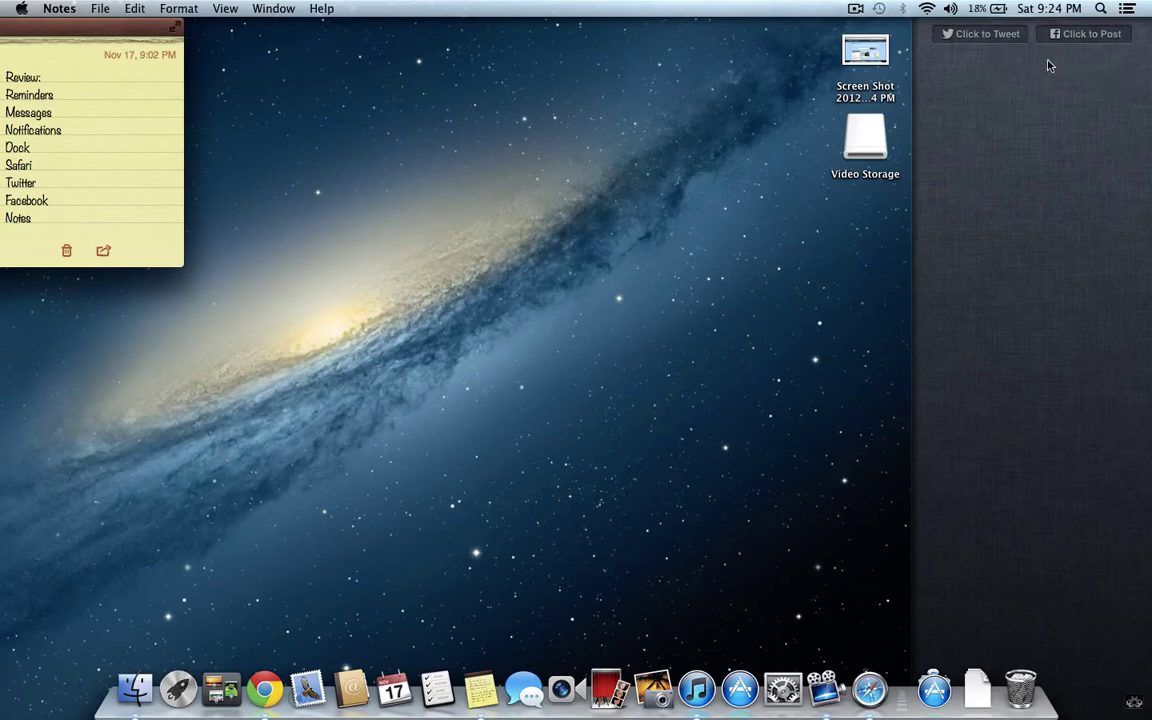
pyautogui.click(820, 45)
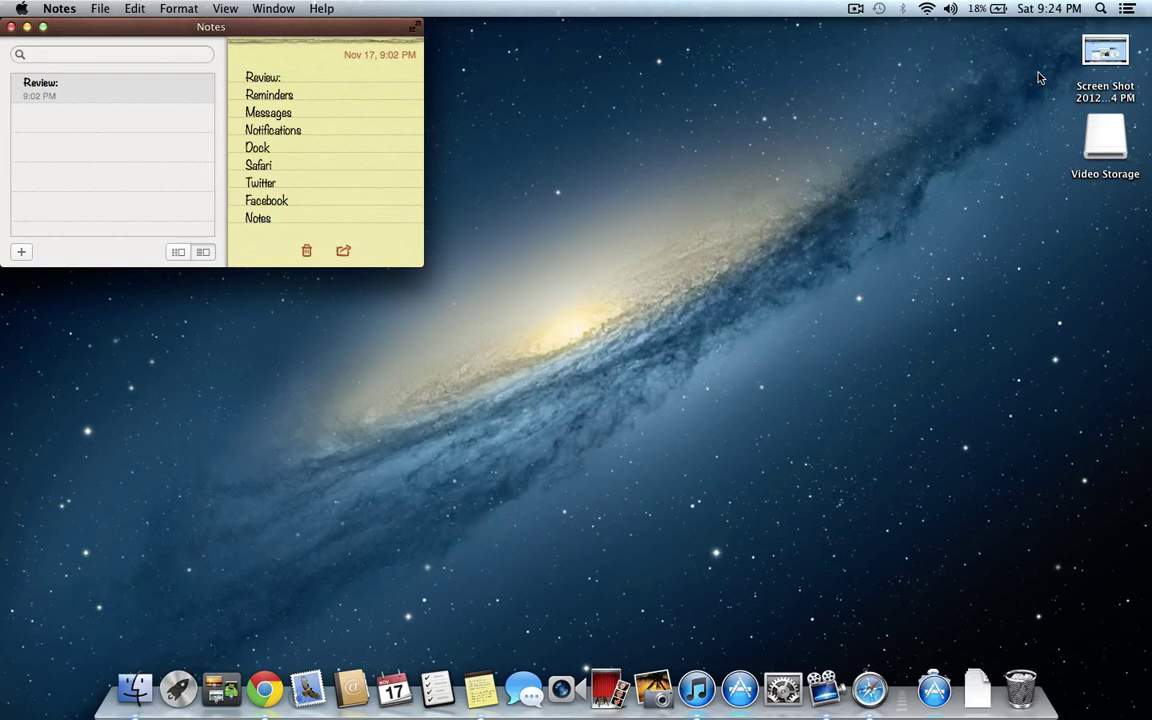
# - Send the tweet "Tweeting from notifications in Mountain lion for my review" from Notification Center
pyautogui.hscroll(5, 1040, 78)
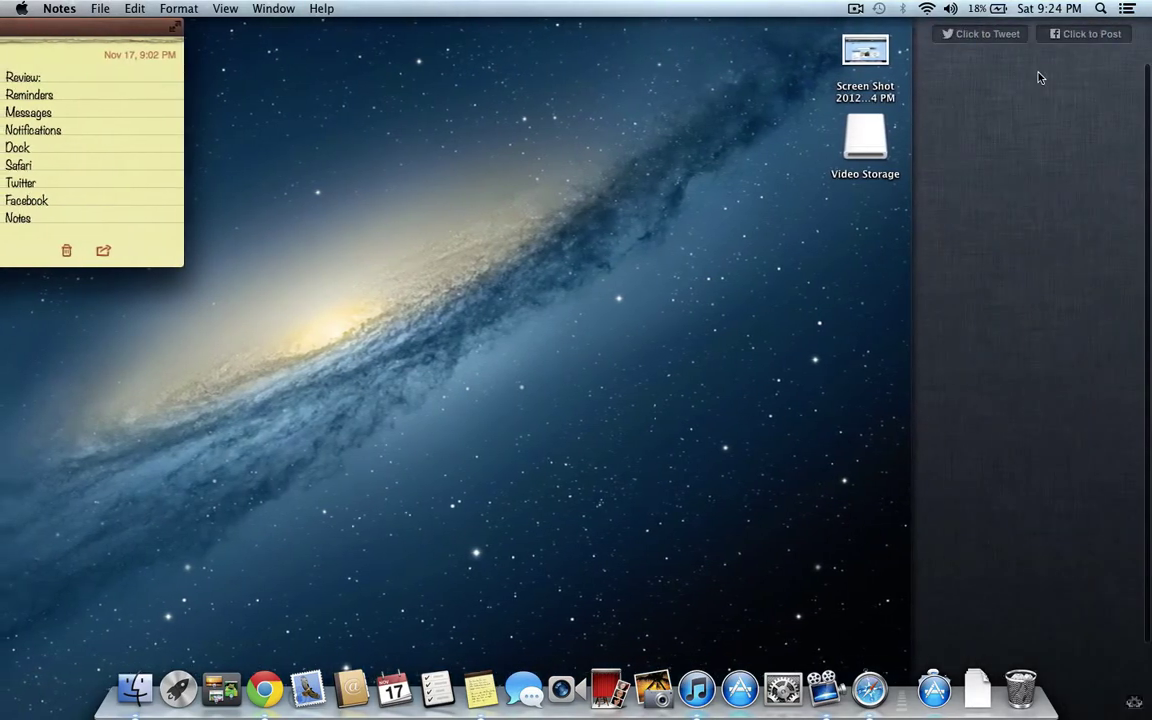
pyautogui.click(969, 34)
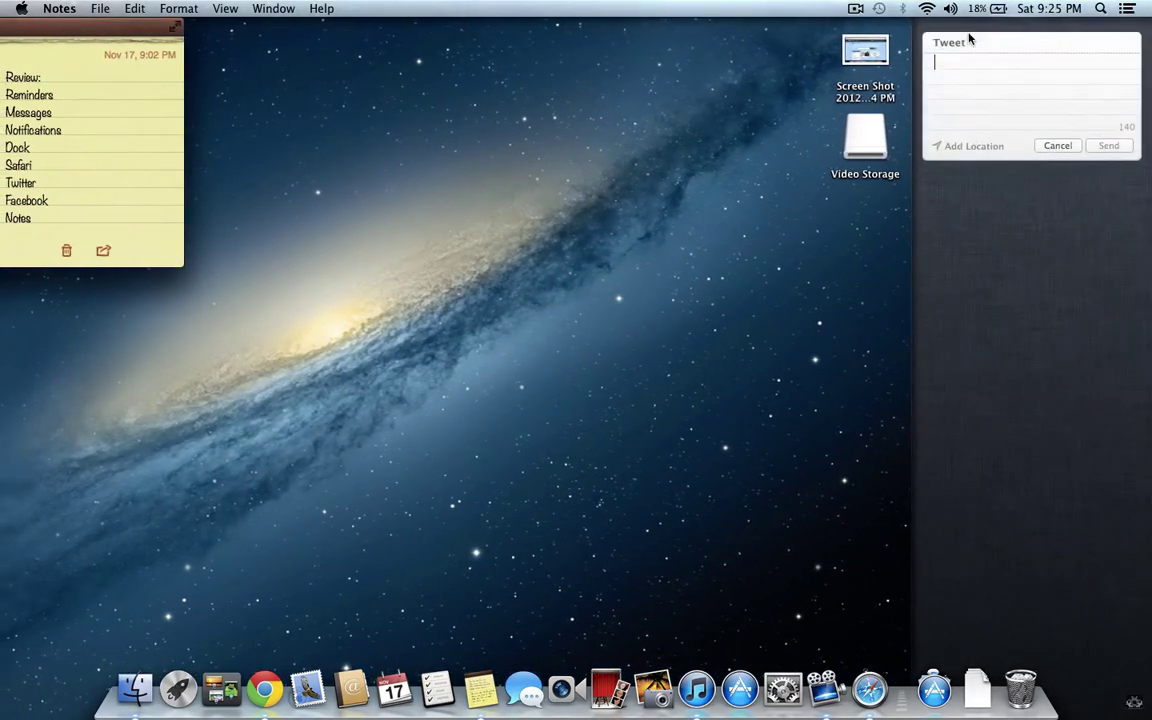
pyautogui.write('Tweeting form notifi')
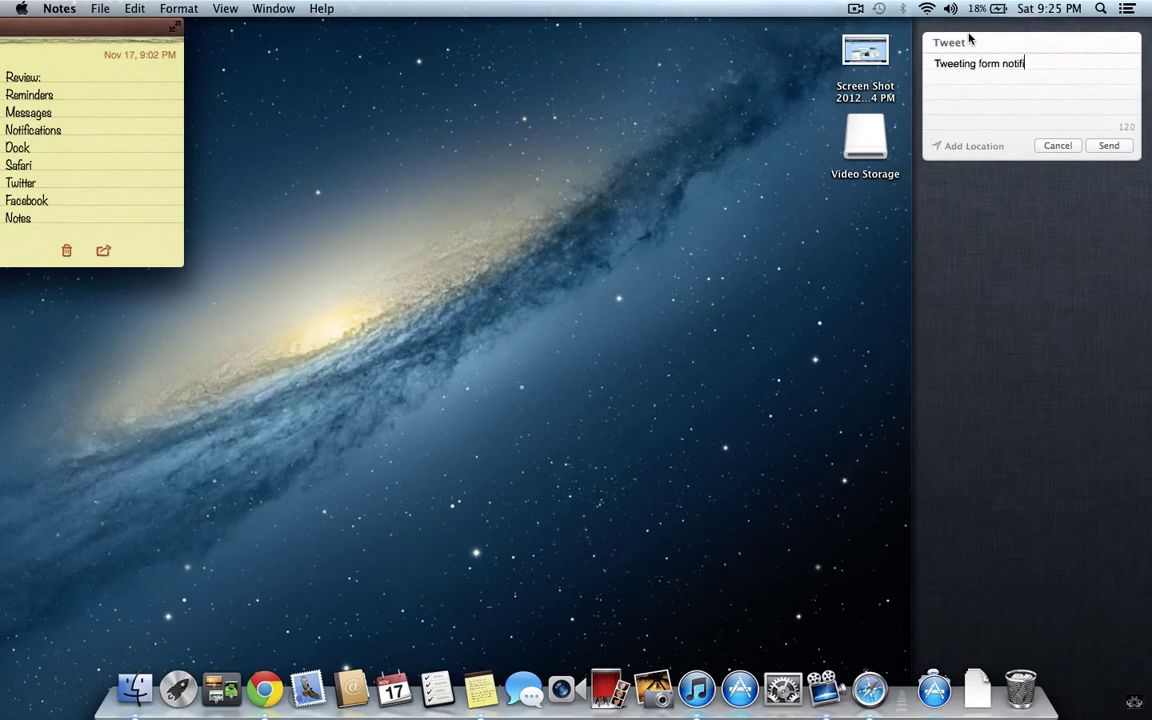
pyautogui.press('BackSpace')
pyautogui.press('BackSpace')
pyautogui.press('BackSpace')
pyautogui.press('BackSpace')
pyautogui.press('BackSpace')
pyautogui.press('BackSpace')
pyautogui.press('BackSpace')
pyautogui.write('rom notifications in Mountain ')
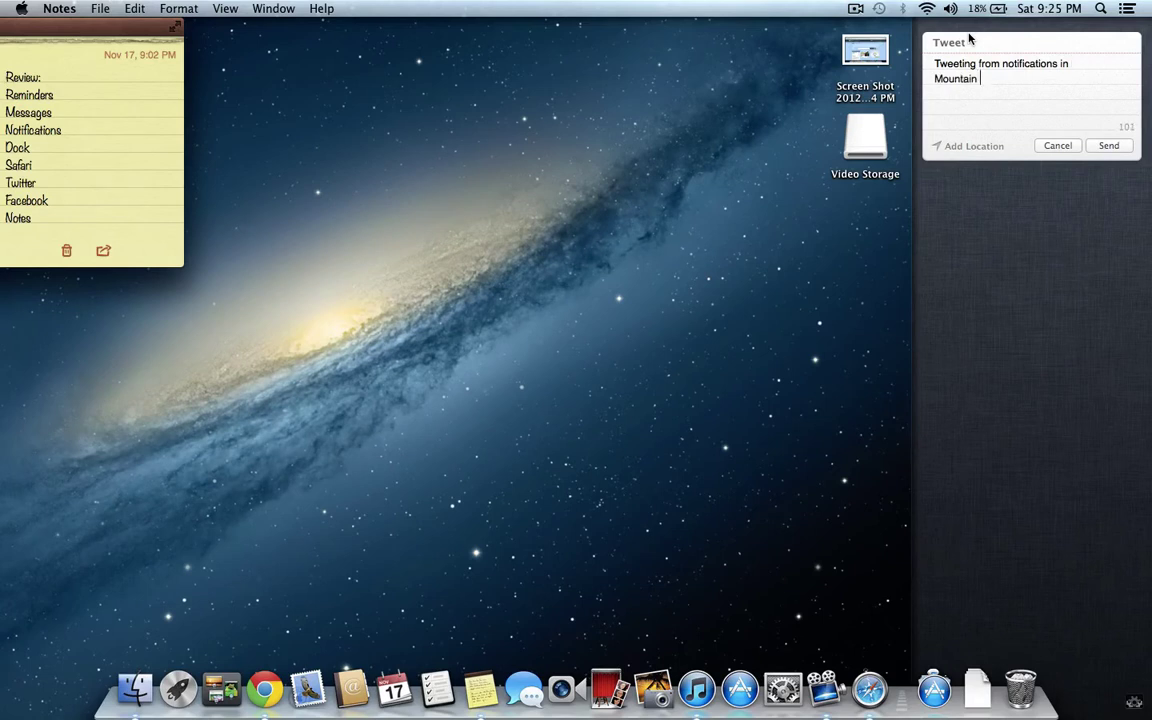
pyautogui.write('lion for my review')
pyautogui.click(1106, 145)
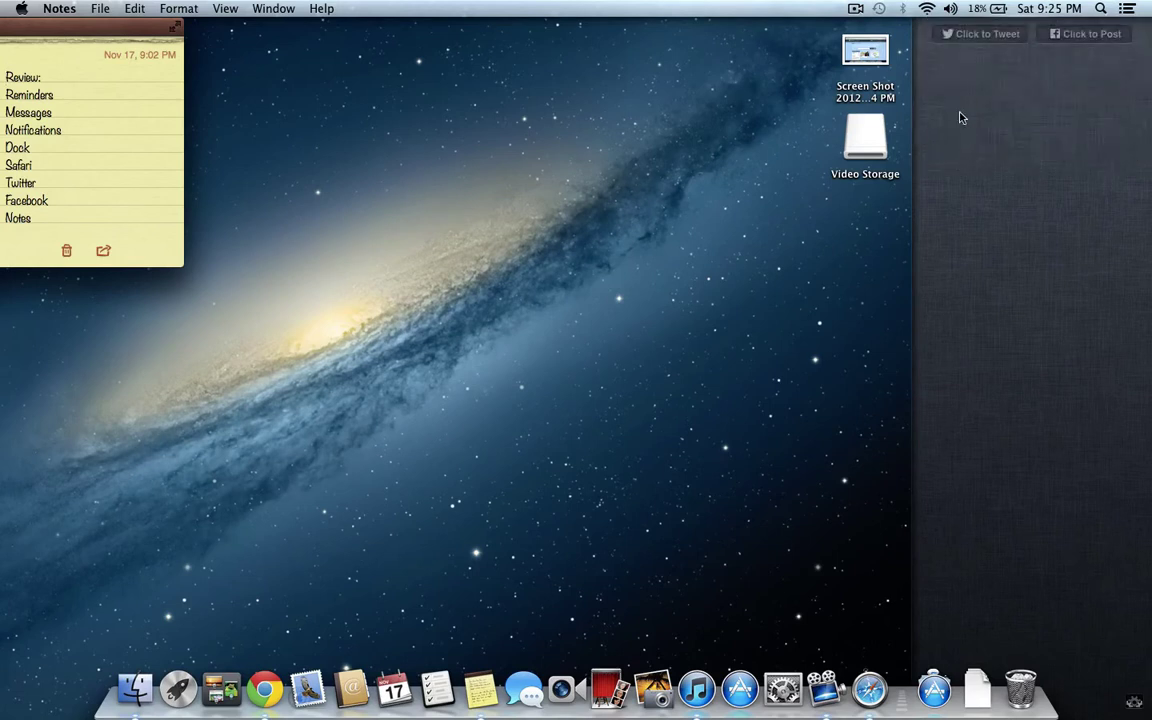
# - Examine the audience options of the Facebook post composer in Notification Center, and cancel the post without choosing one
pyautogui.click(1088, 33)
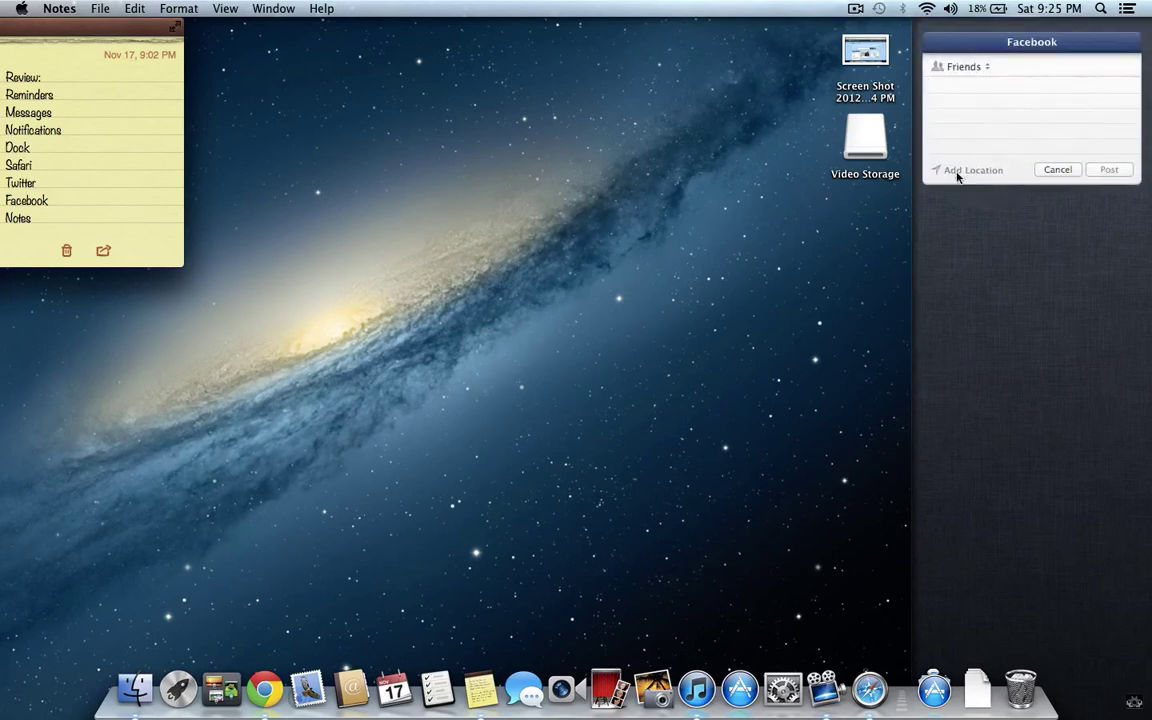
pyautogui.click(986, 67)
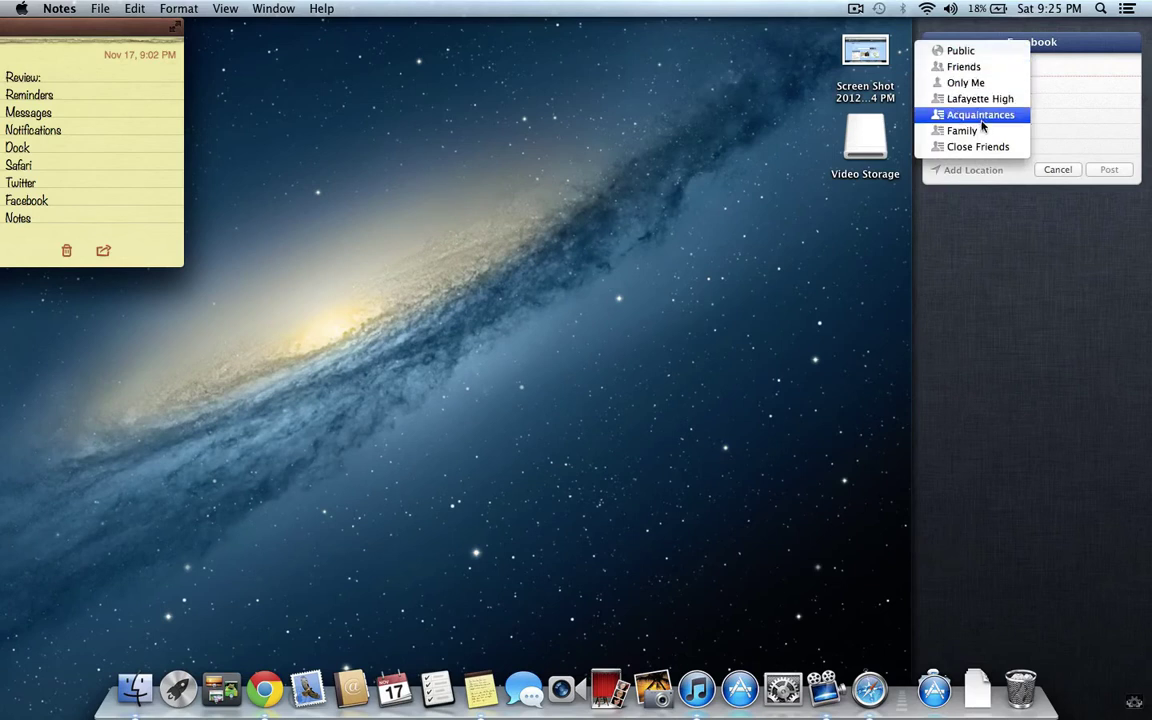
pyautogui.click(1057, 113)
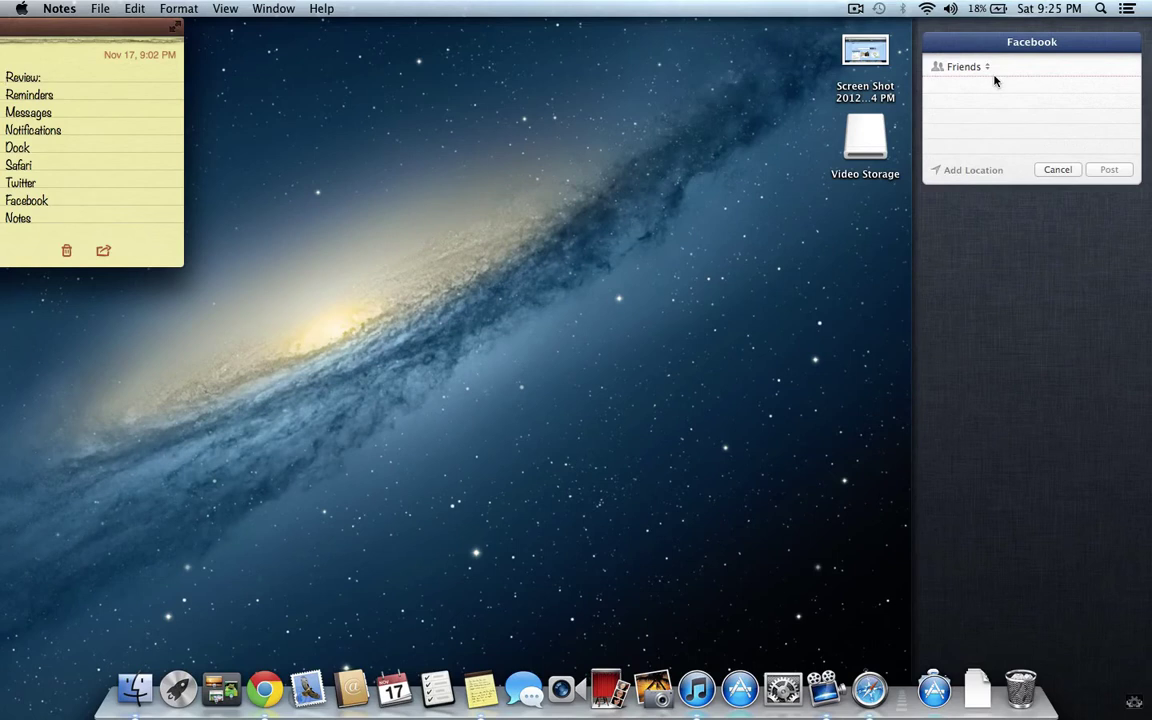
pyautogui.click(1057, 170)
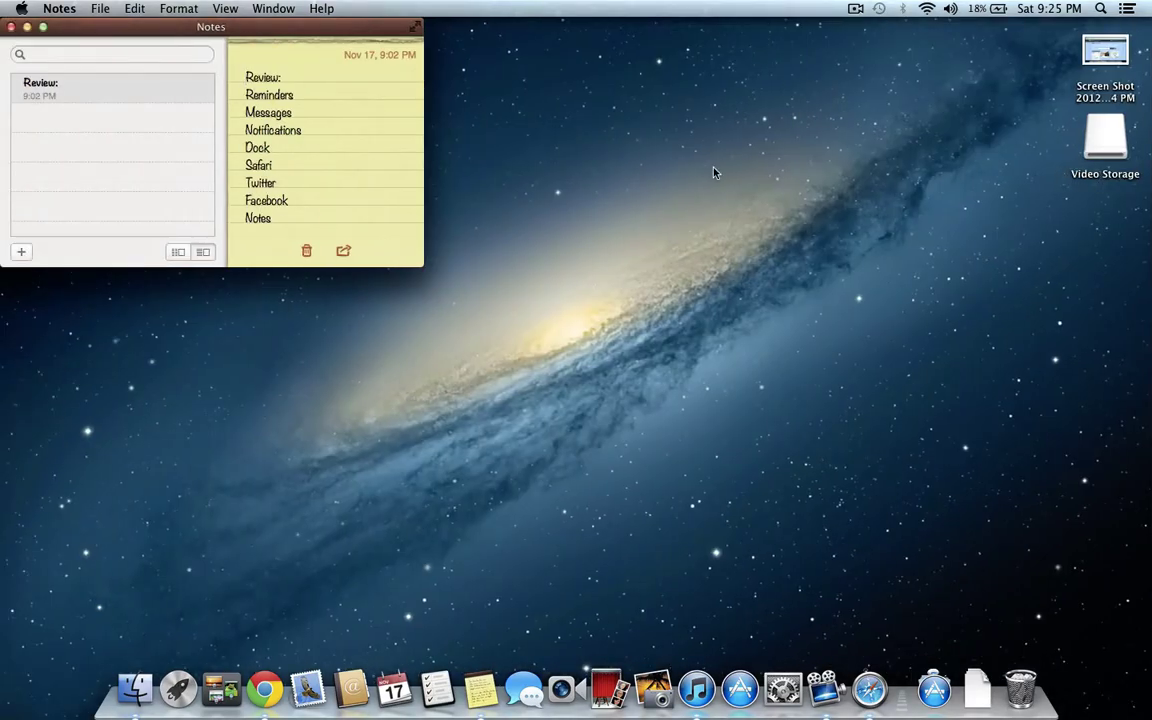
pyautogui.click(301, 220)
pyautogui.moveTo(301, 220); pyautogui.dragTo(206, 105)
pyautogui.click(244, 118)
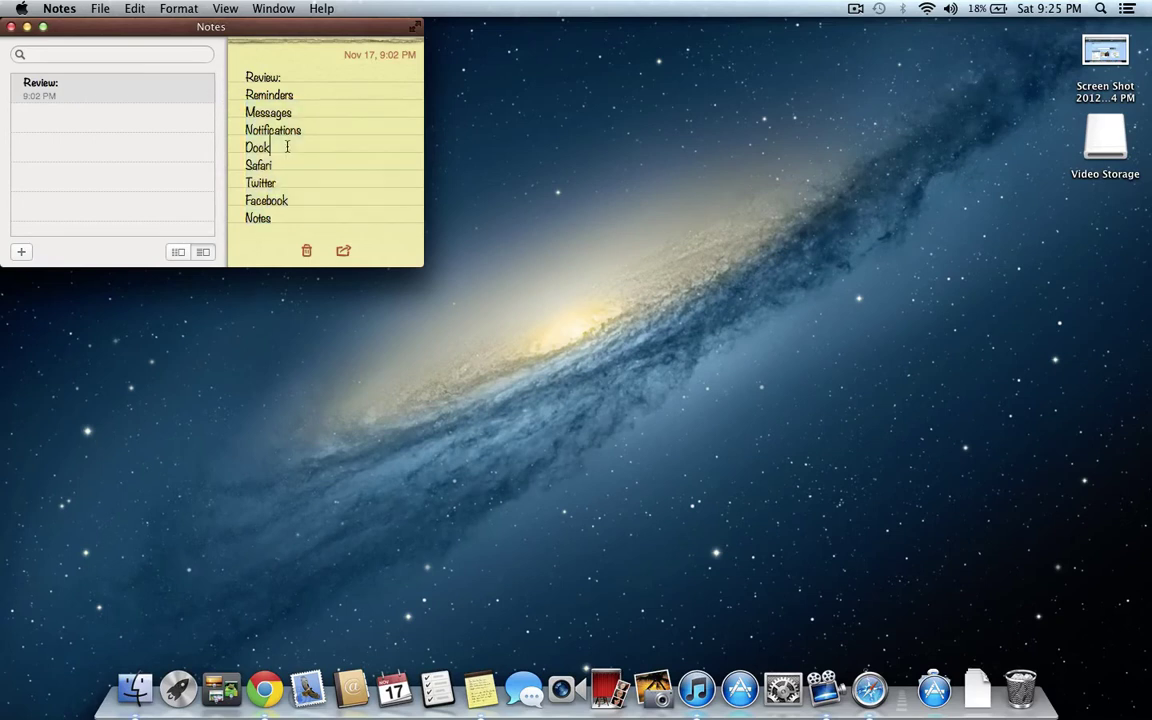
pyautogui.click(308, 218)
# - Create a new note titled "Cooking Recipe" and enlarge the Notes window
pyautogui.click(21, 251)
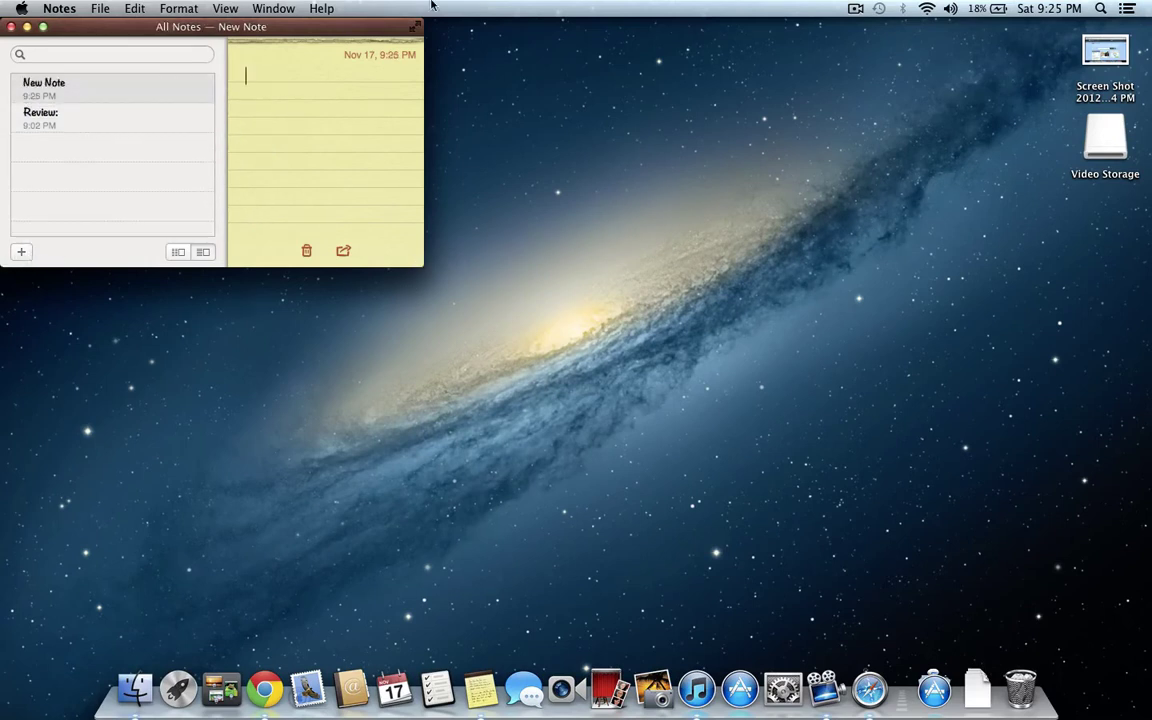
pyautogui.moveTo(421, 262); pyautogui.dragTo(724, 421)
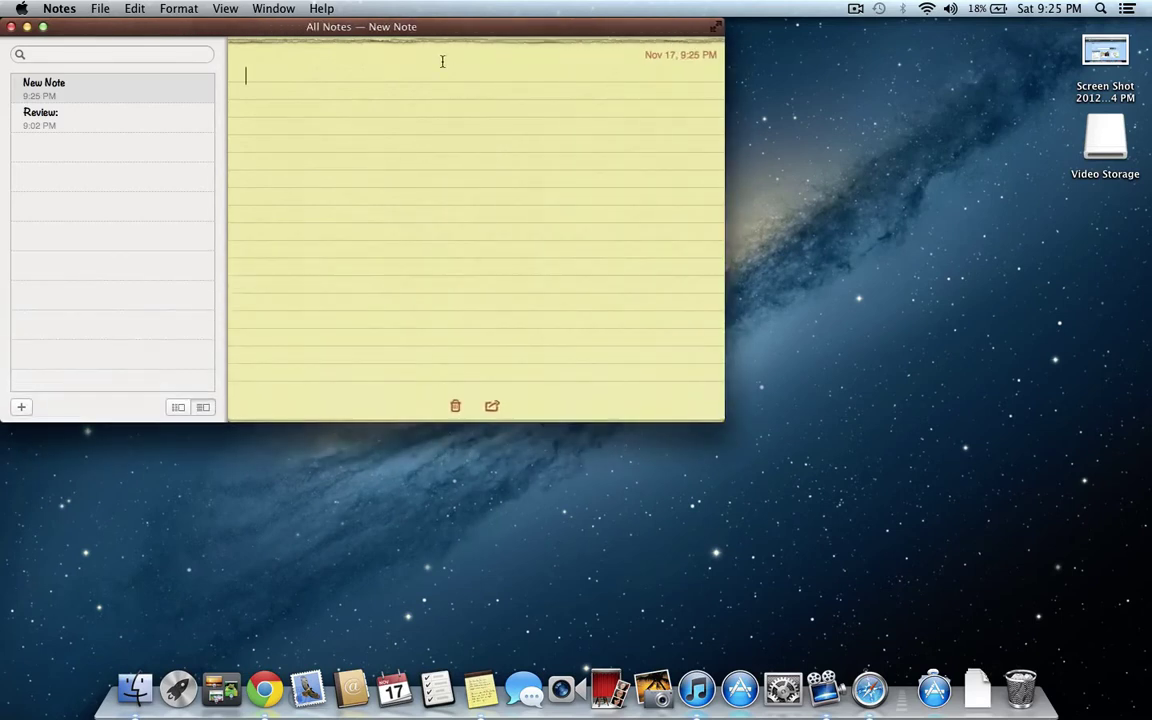
pyautogui.write('Cook')
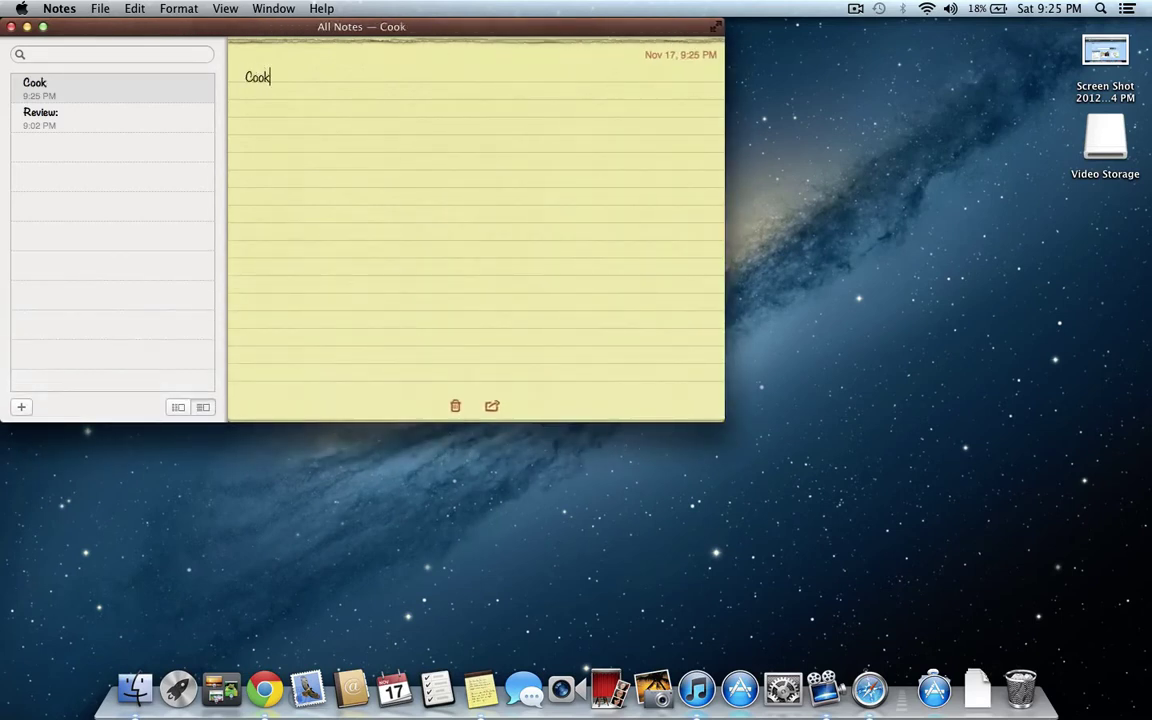
pyautogui.write('ing Recipe')
pyautogui.press('Return')
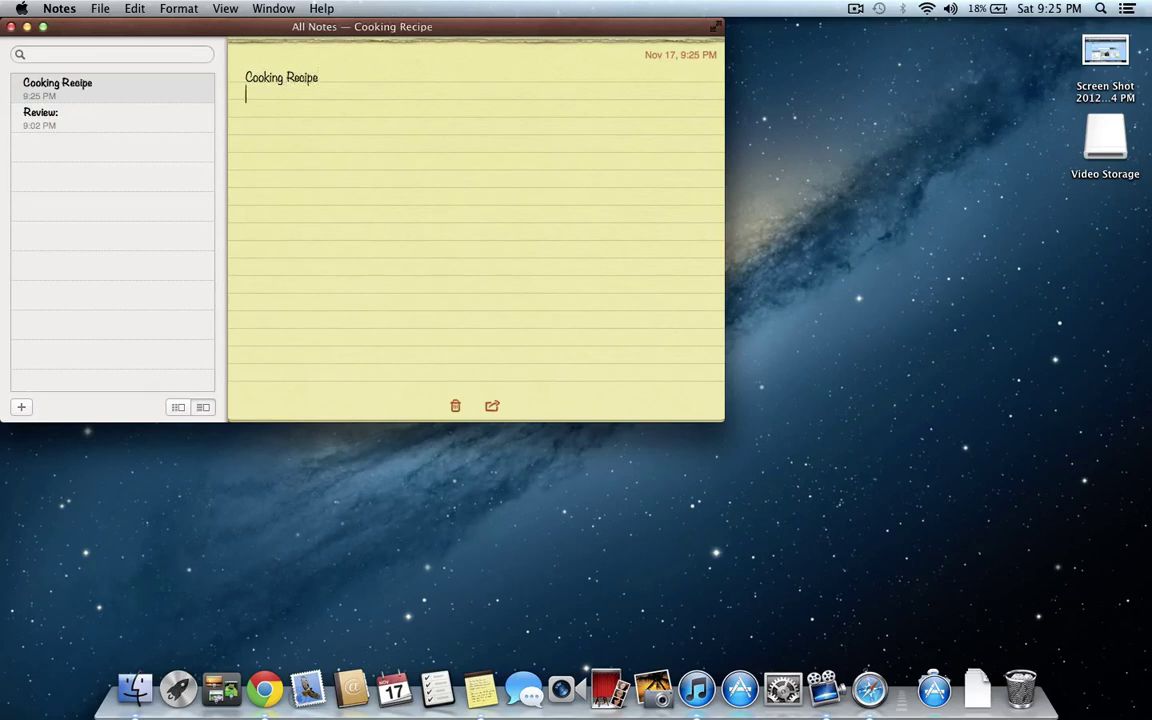
# - Fill the note below its title with the lines "100000 pounds of butter", "and", "100 grams of fat", "for a cake" and "asdfasdf"
pyautogui.write('100000 pounds of butter')
pyautogui.press('Return')
pyautogui.write('and')
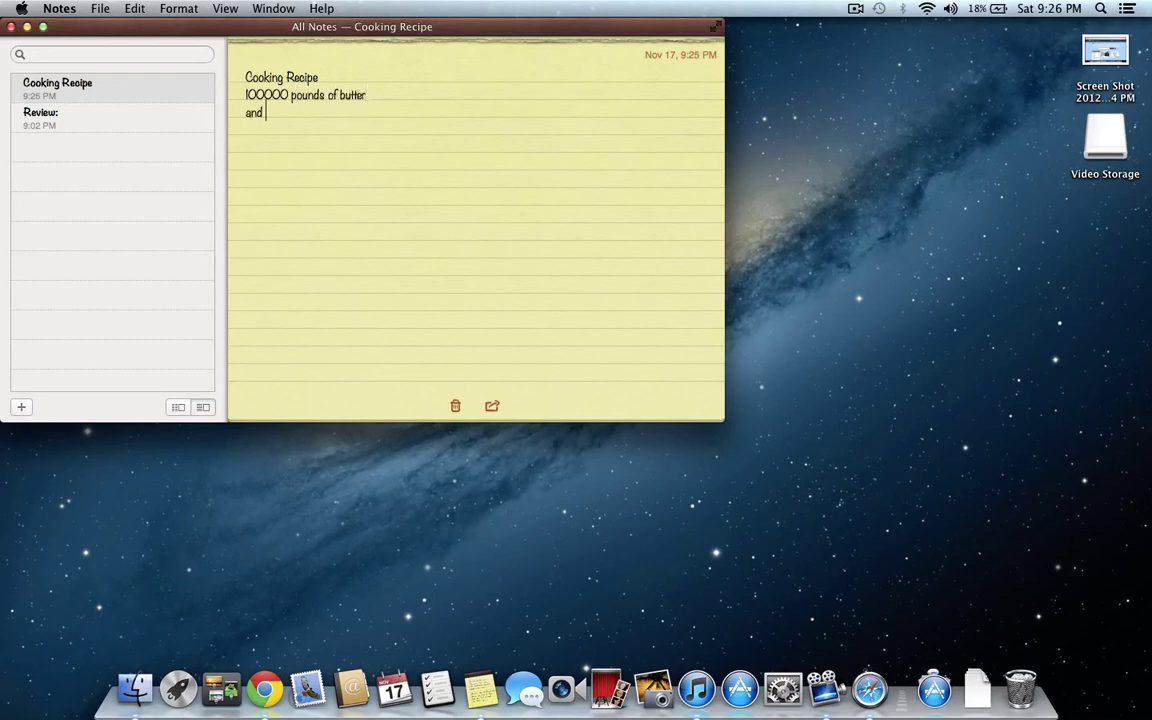
pyautogui.press('Return')
pyautogui.write('100 grams of fat')
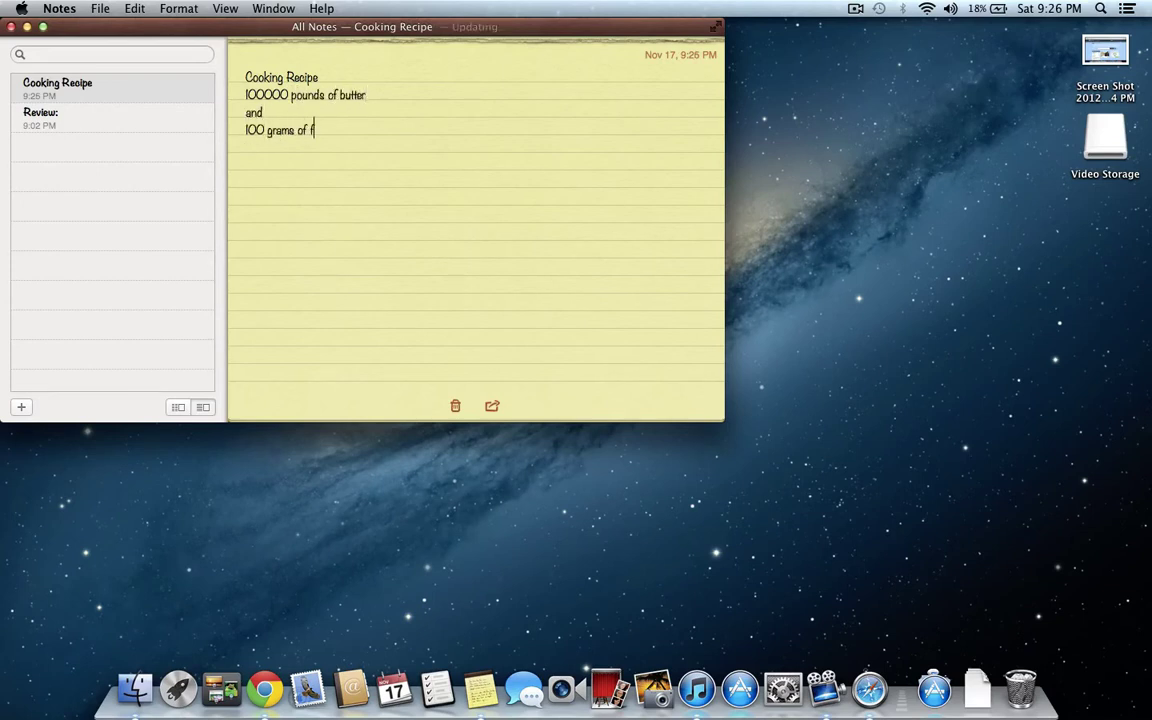
pyautogui.press('Return')
pyautogui.write('for a cake')
pyautogui.press('Return')
pyautogui.write('asdfasdf')
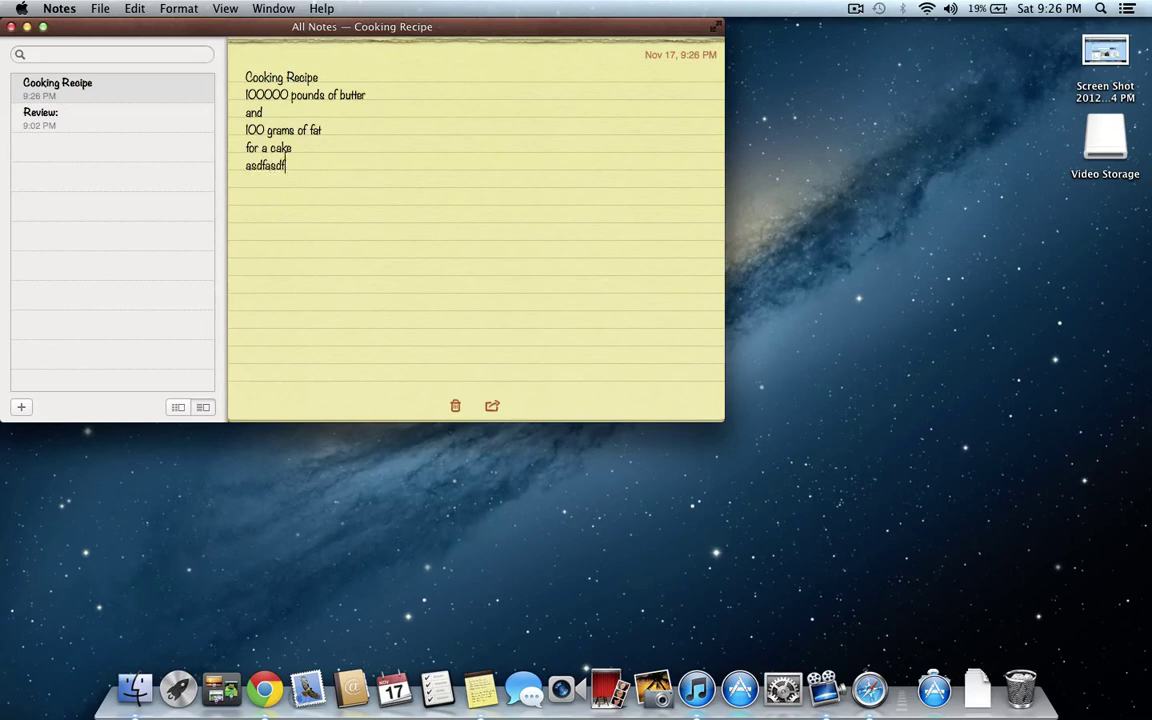
pyautogui.press('Return')
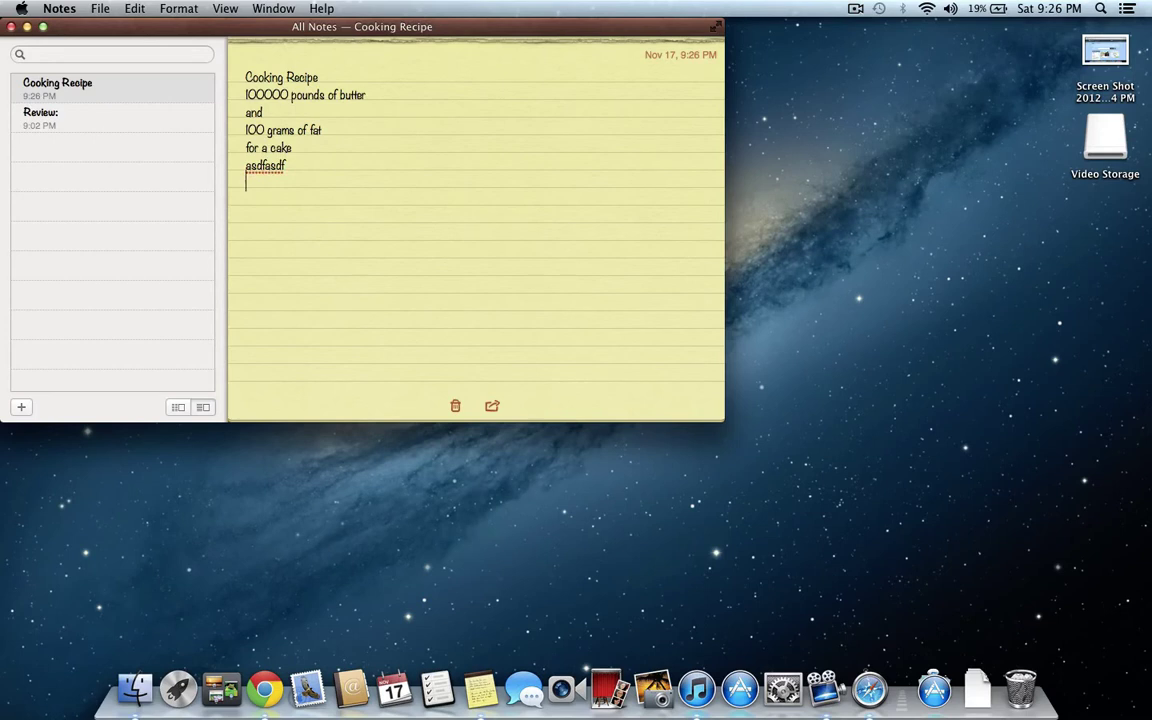